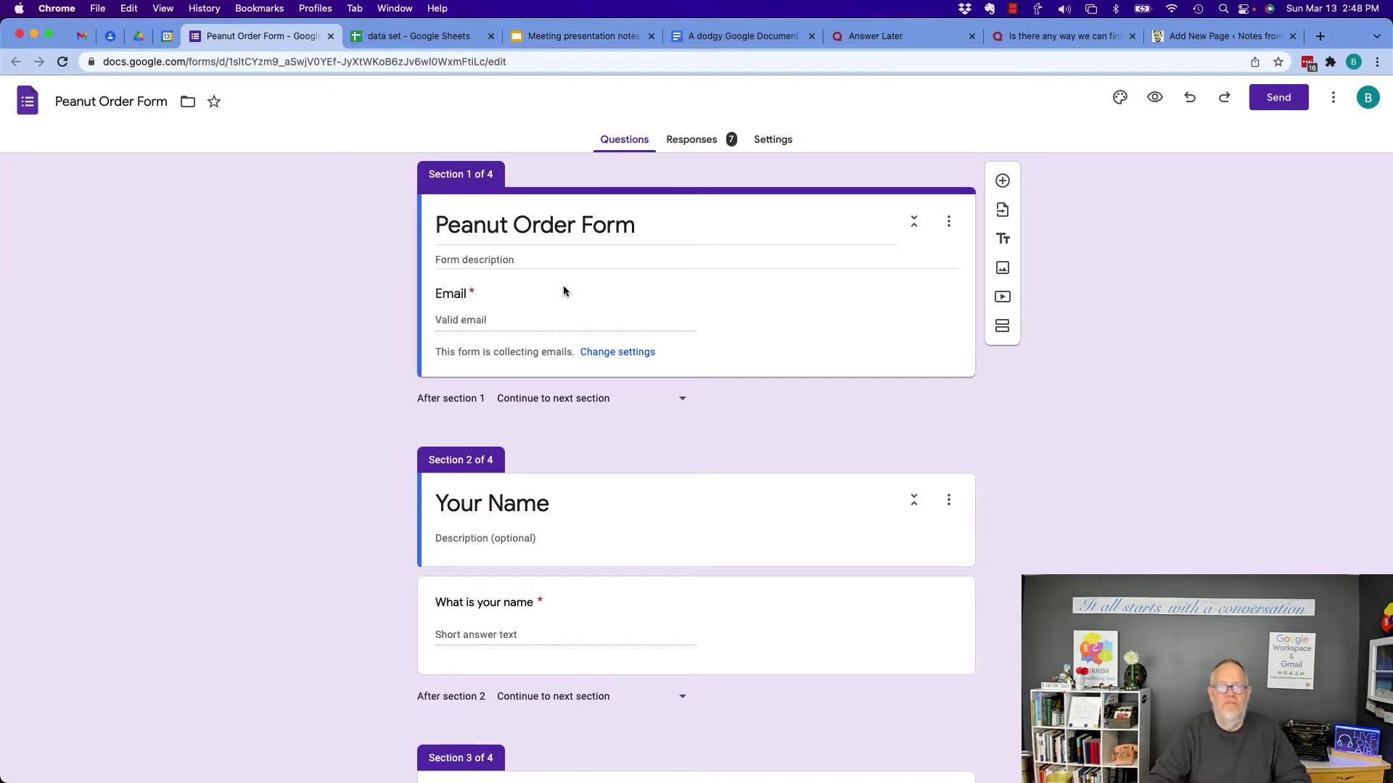
Step: Scroll down through the Peanut Order Form's four sections to the candy questions
scroll(682, 311, "down", 15)
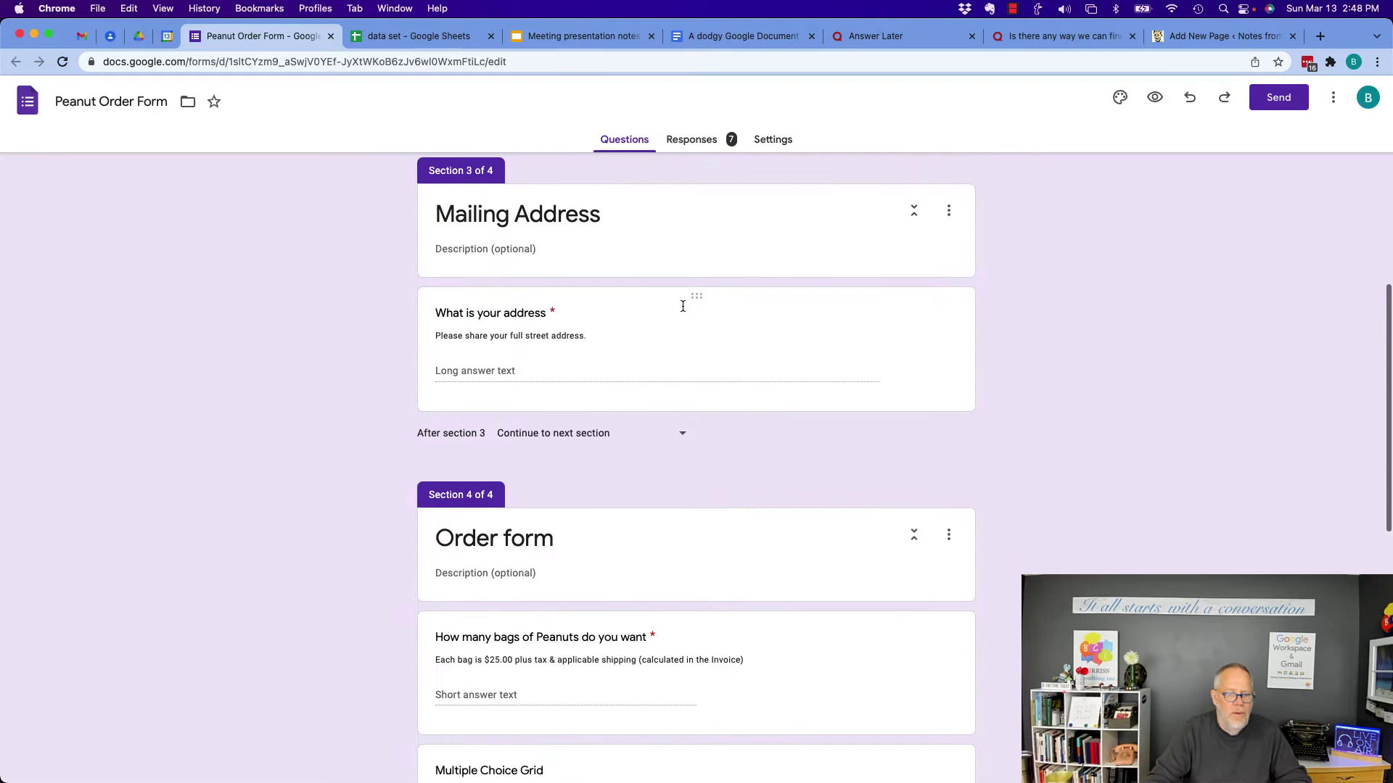
scroll(682, 311, "down", 6)
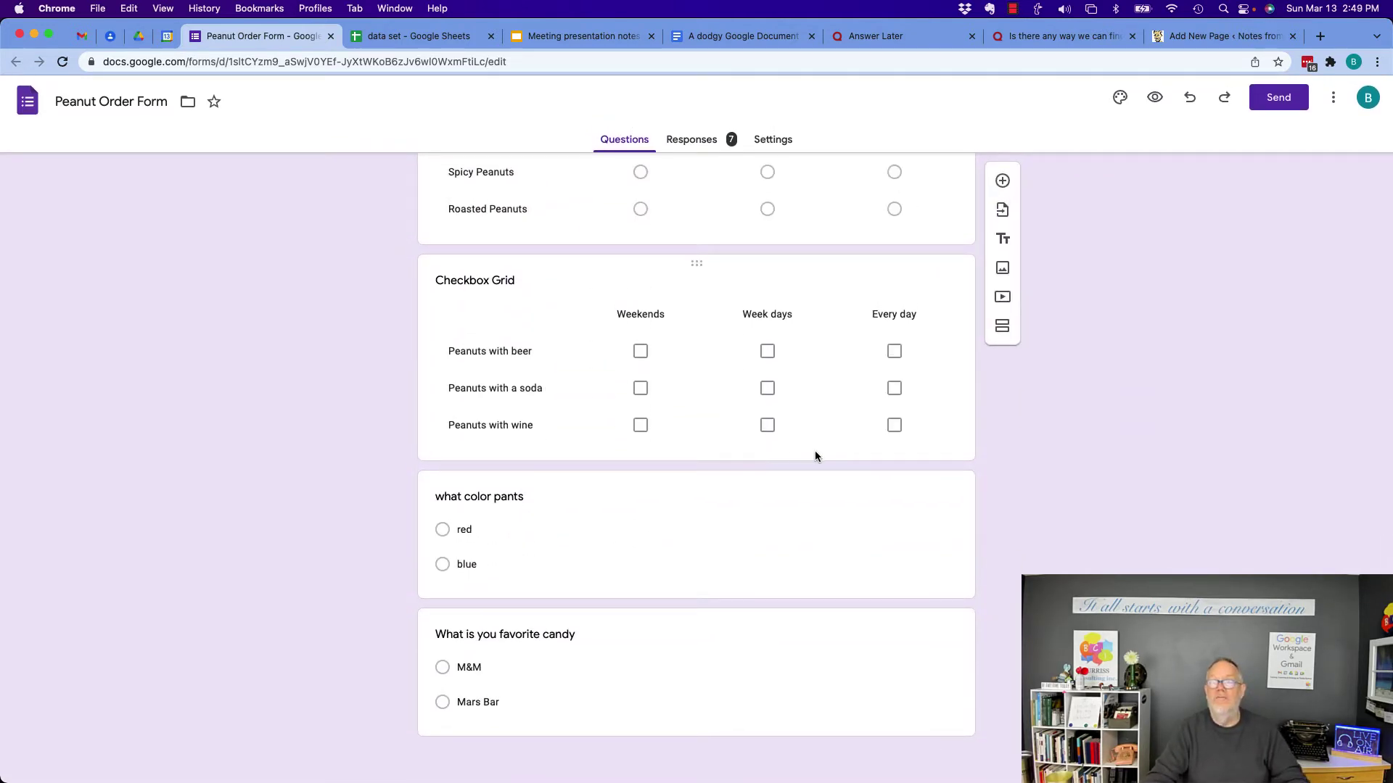
Step: Add a question below the favourite candy question and make it a File upload question
left_click(668, 702)
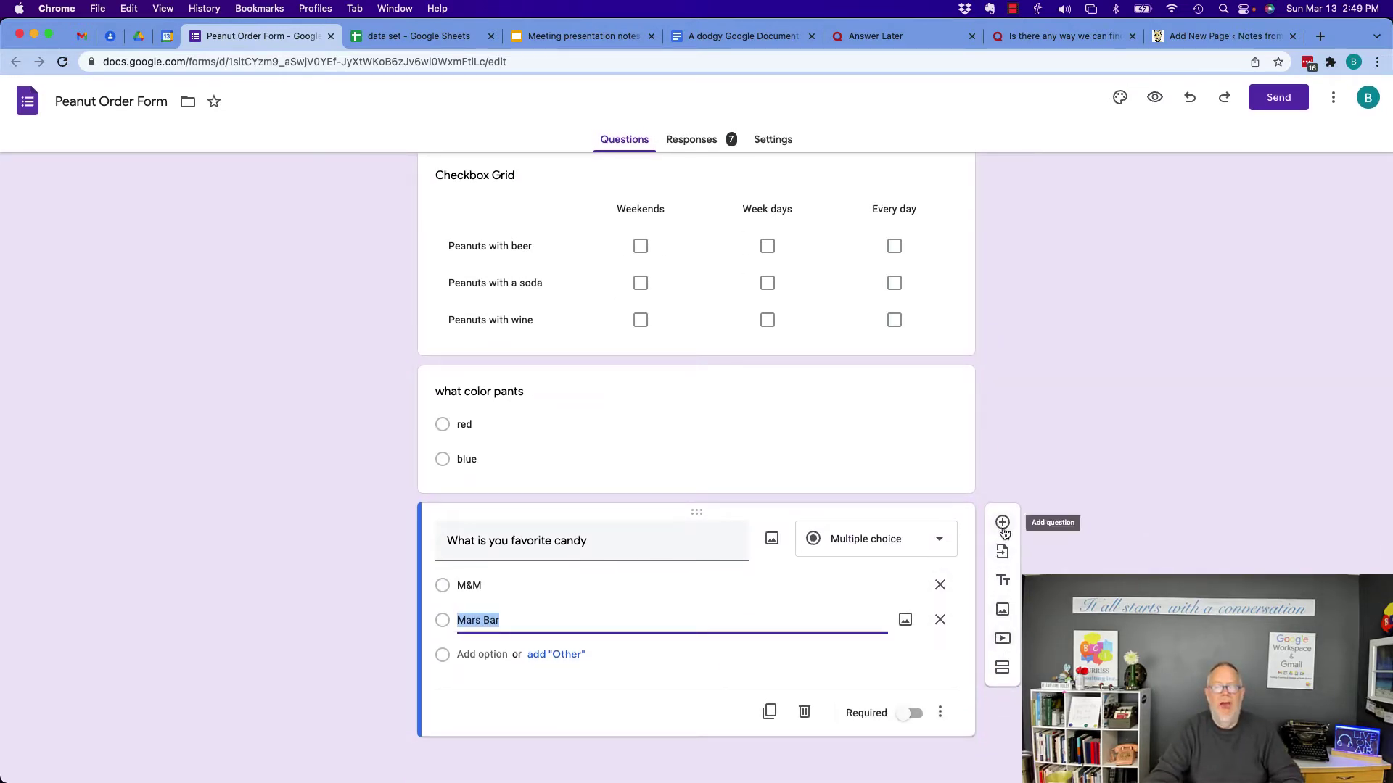
left_click(1002, 522)
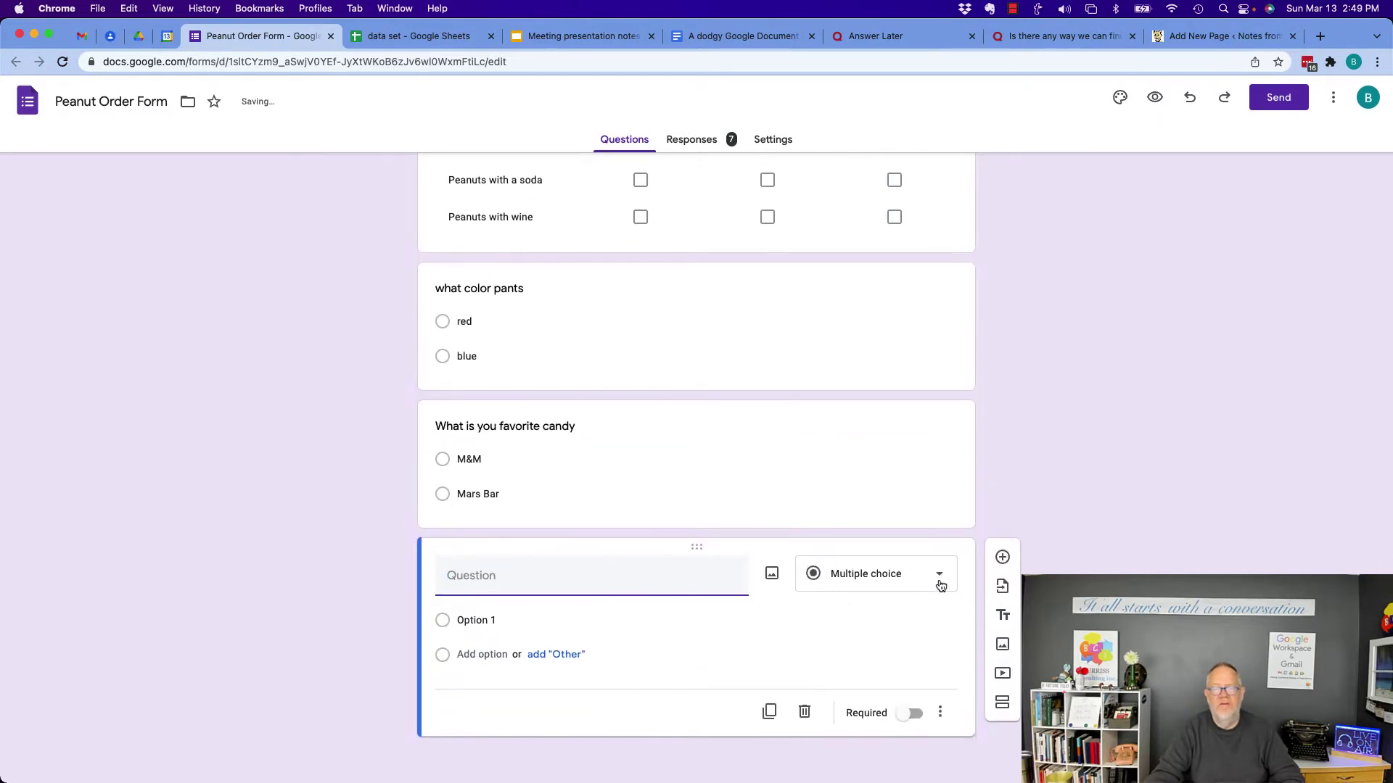
left_click(940, 581)
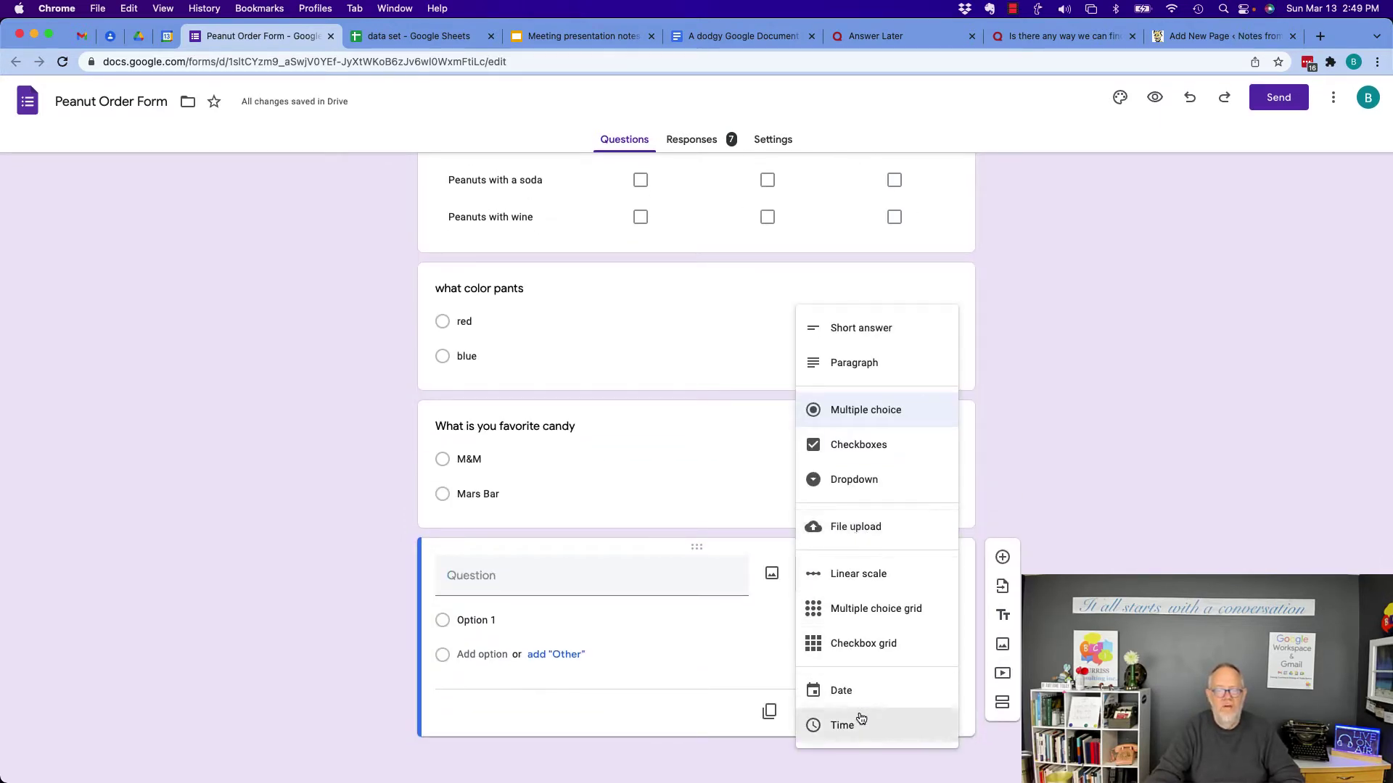
left_click(865, 535)
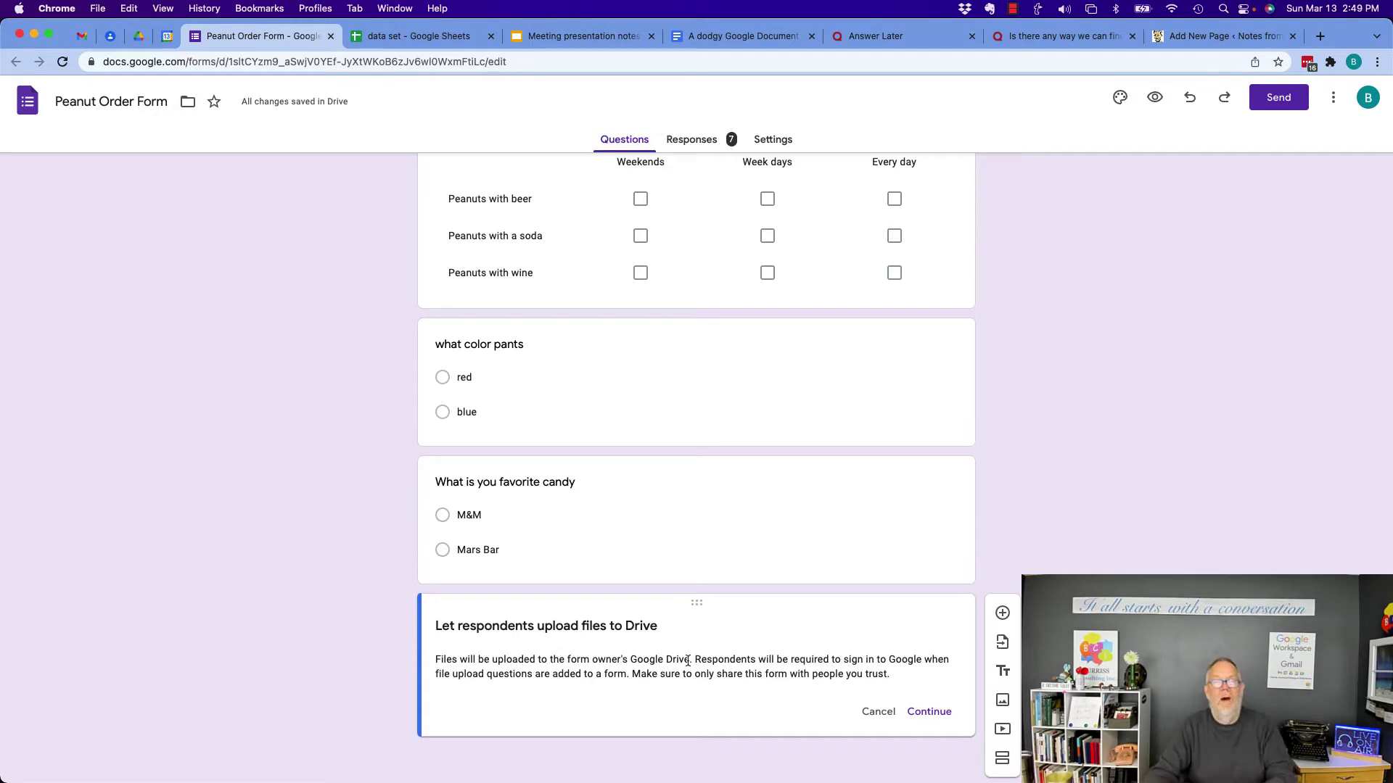
Step: Highlight the notice's lines about uploads going to Drive and the sign-in requirement
left_click_drag(506, 663, 648, 666)
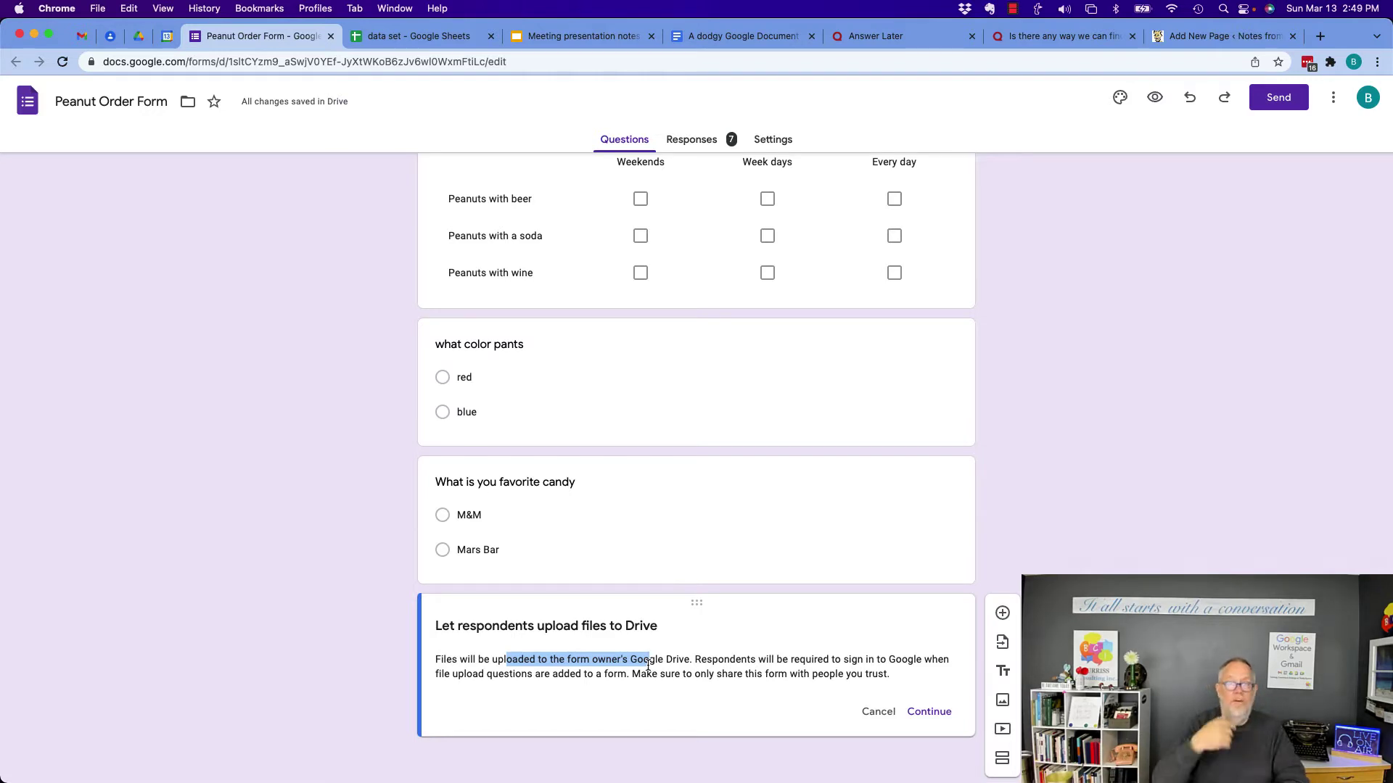
left_click(716, 660)
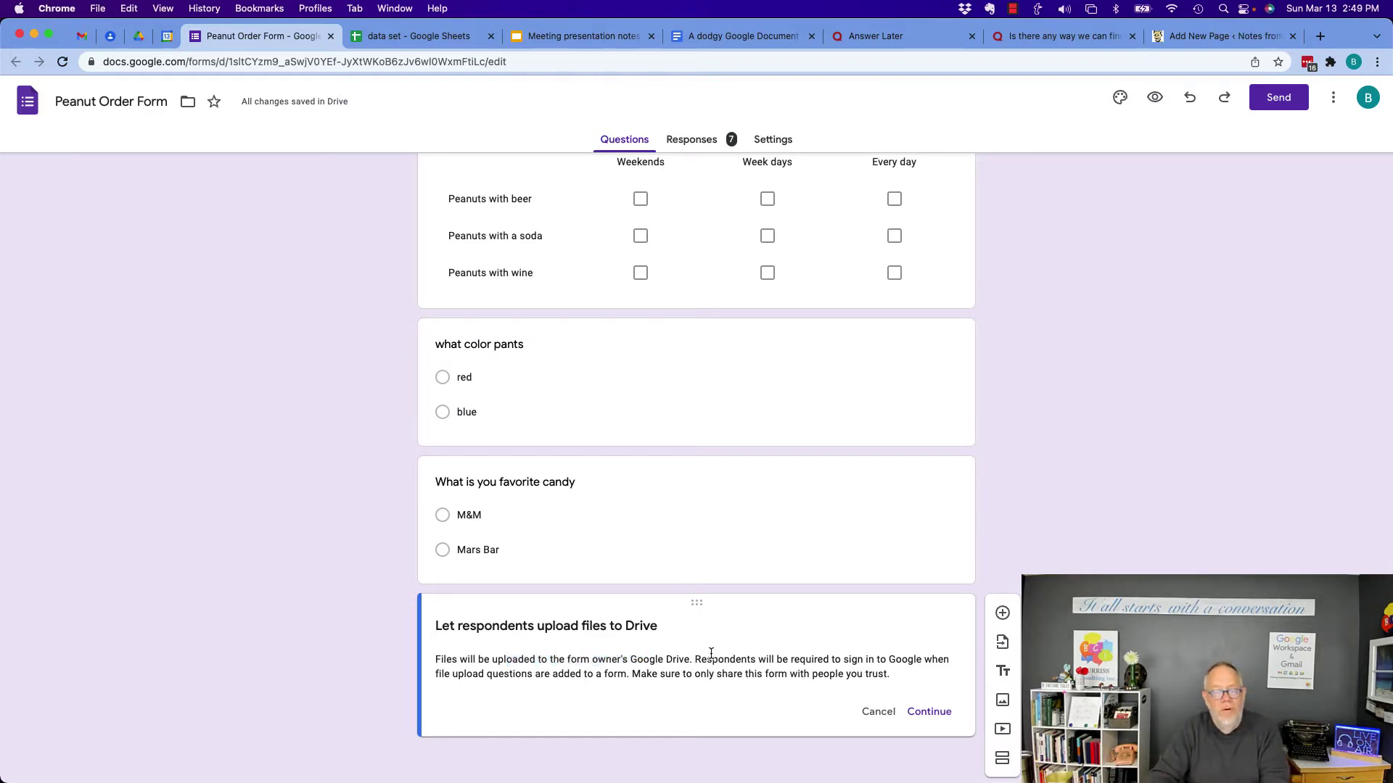
left_click_drag(718, 660, 935, 659)
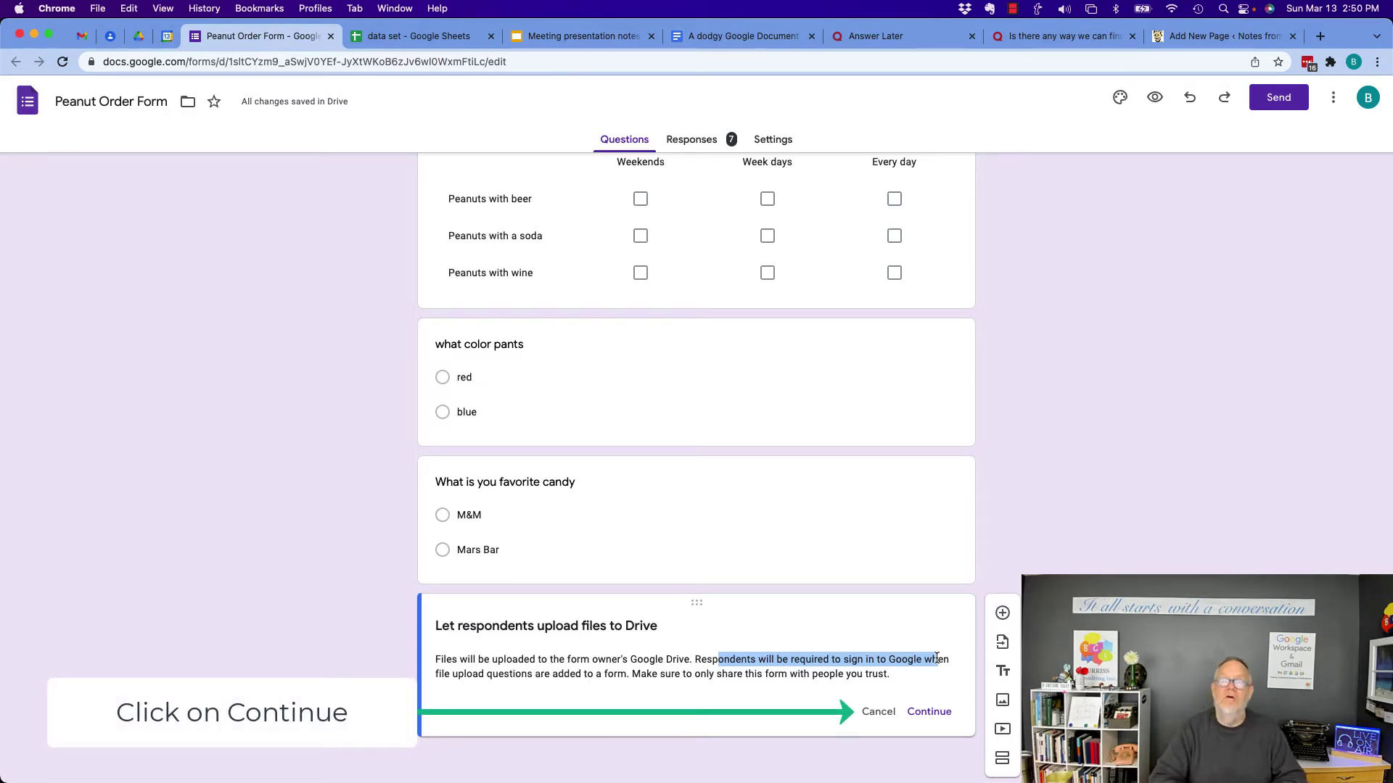
Step: Accept the Drive notice and title the question 'I need a new Headshot of you'
left_click(928, 712)
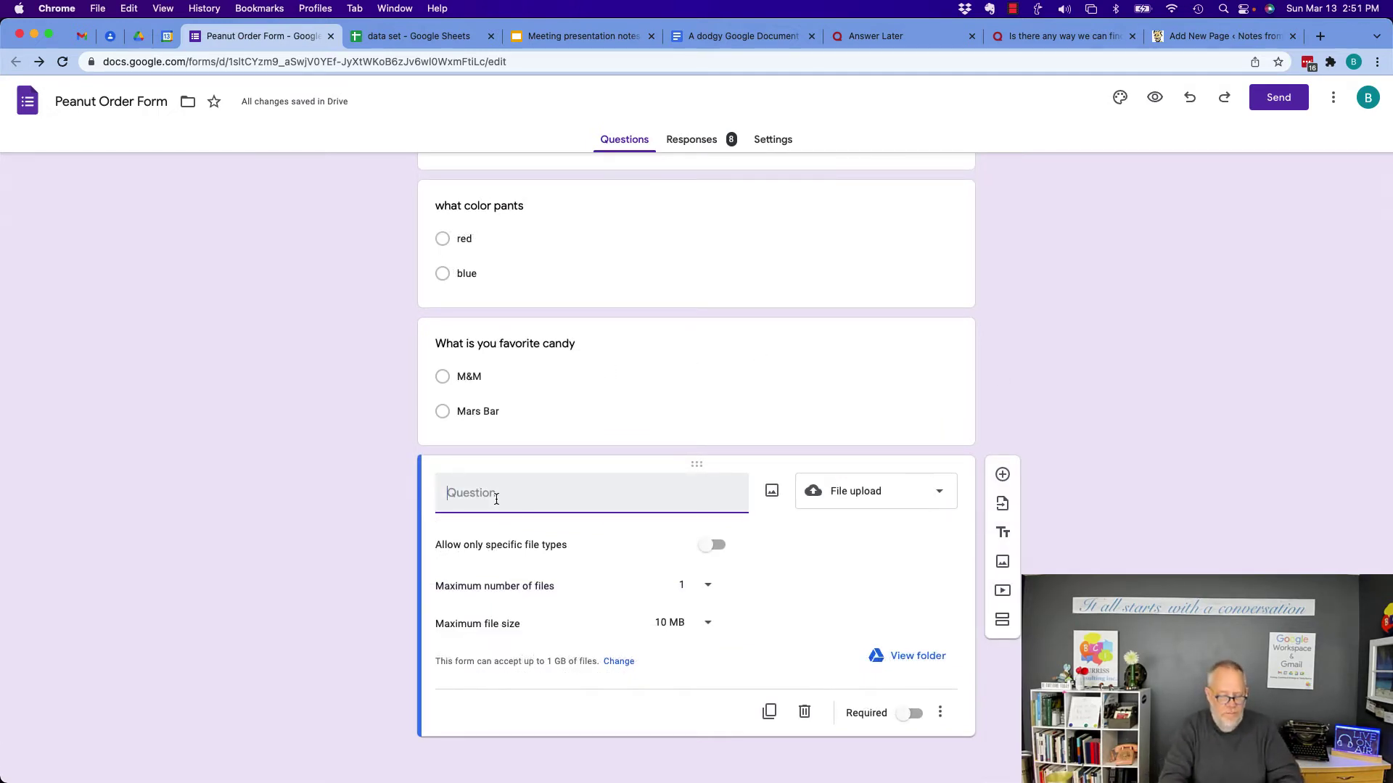
type("I need a n")
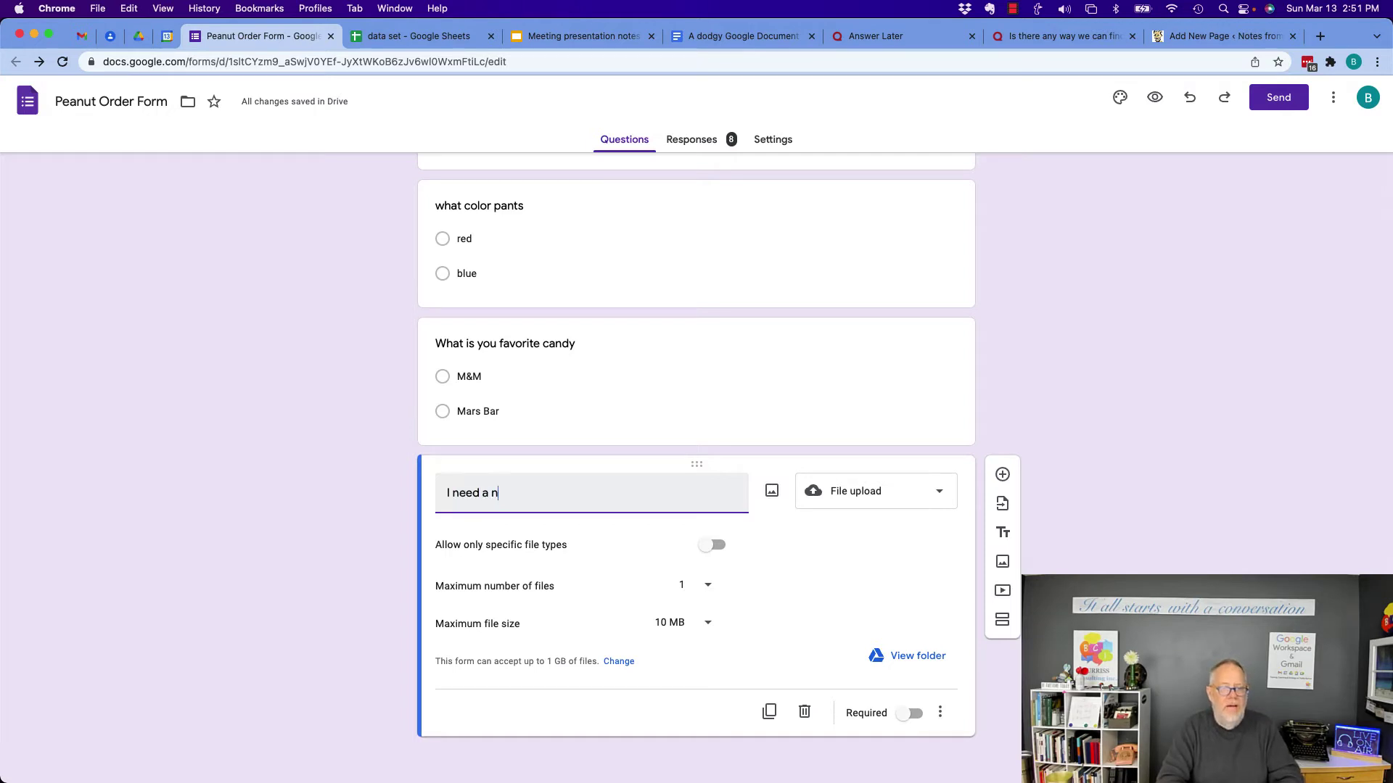
type("ew Headshot of ")
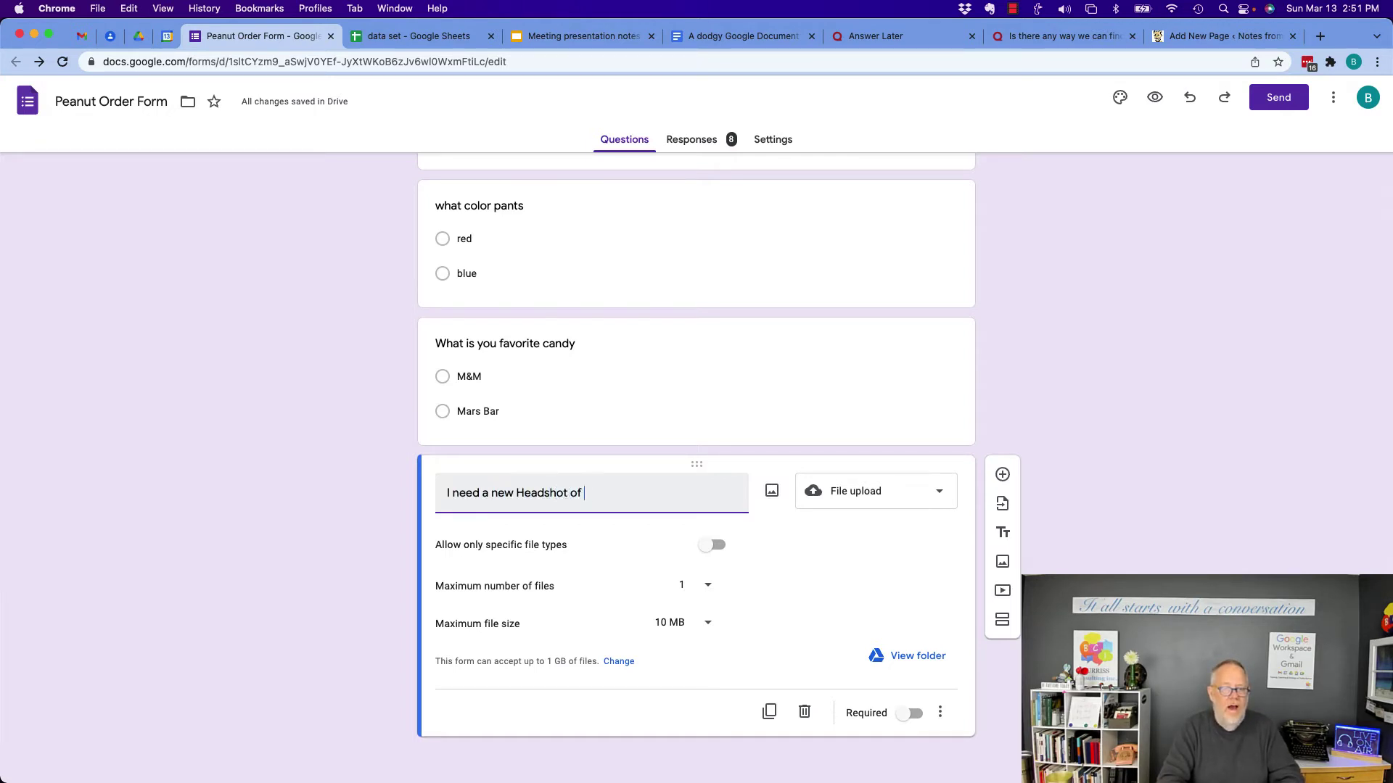
type("you")
left_click(452, 545)
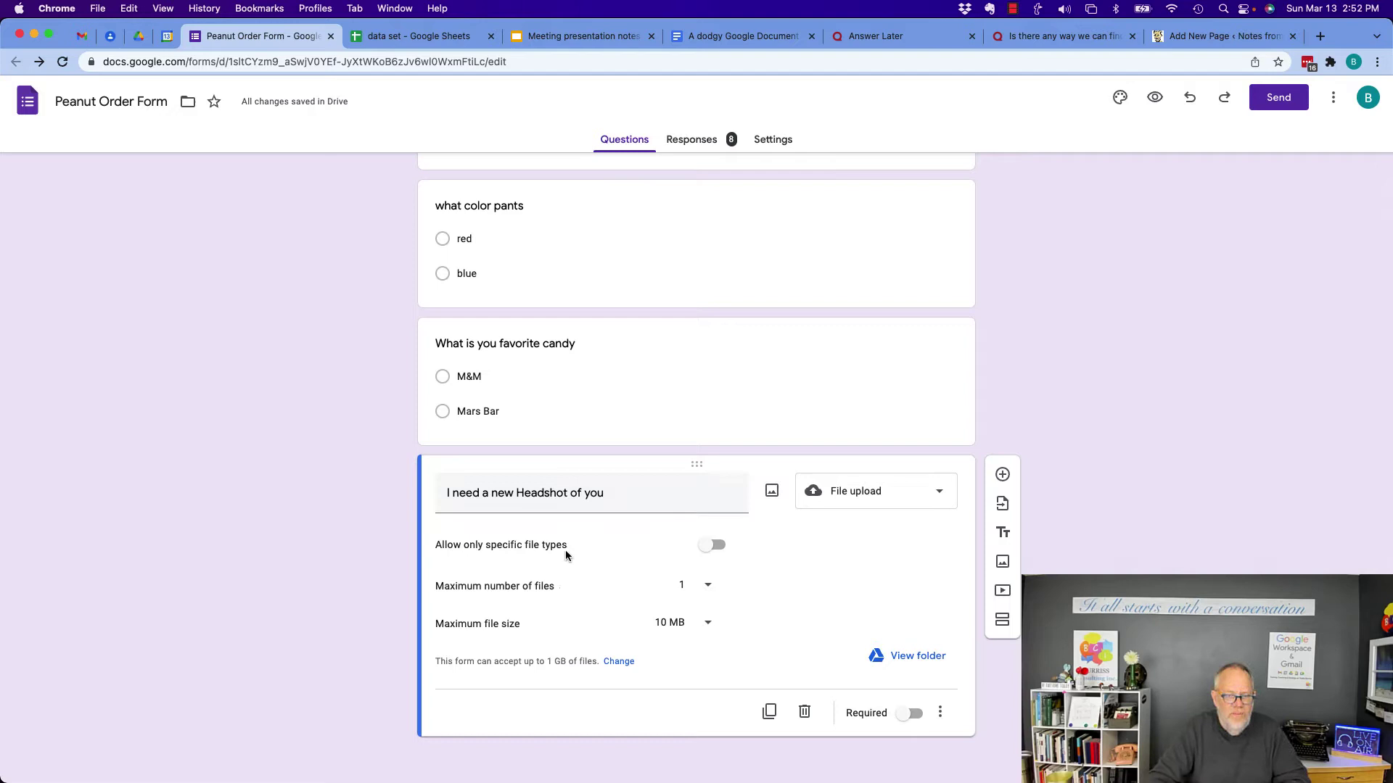
Step: Restrict uploads to Image files only, maximum 1 file of up to 10 MB
left_click(711, 545)
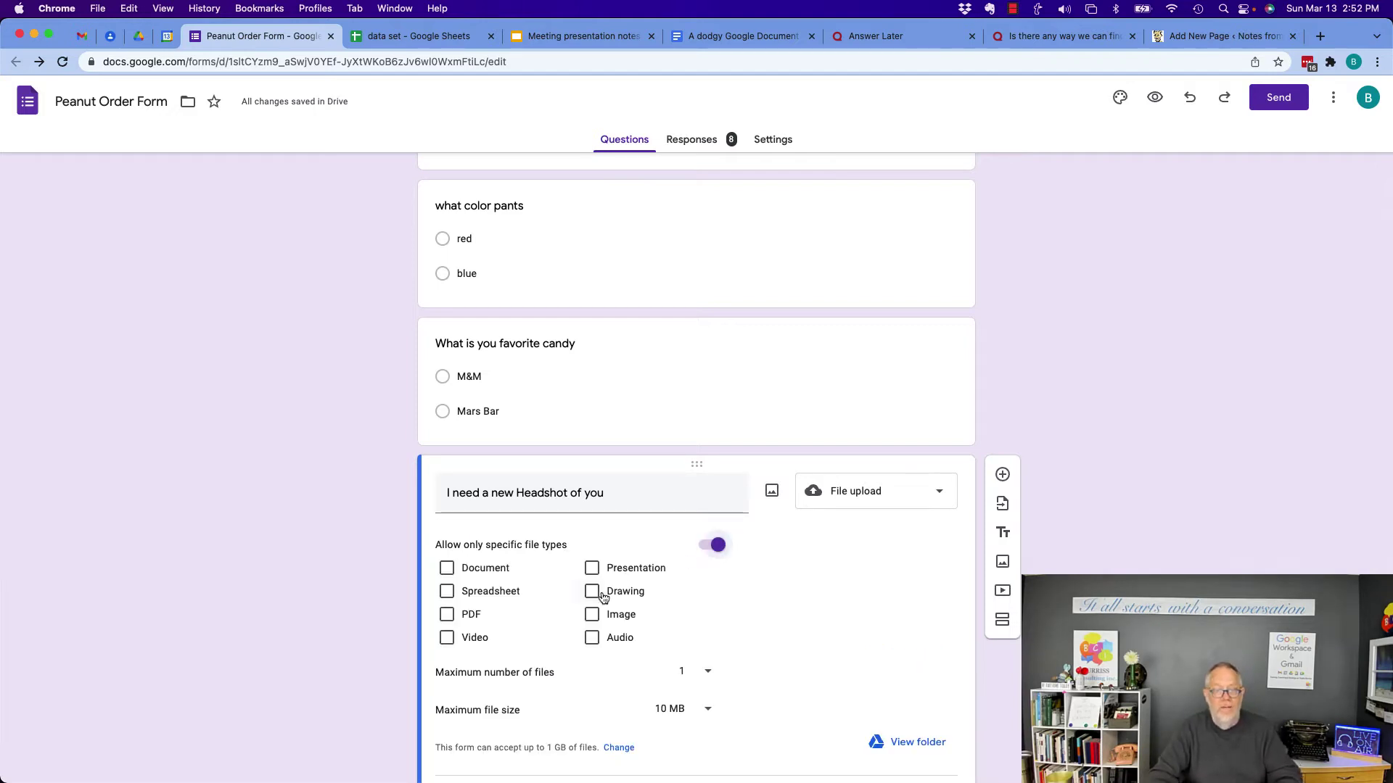
left_click(593, 616)
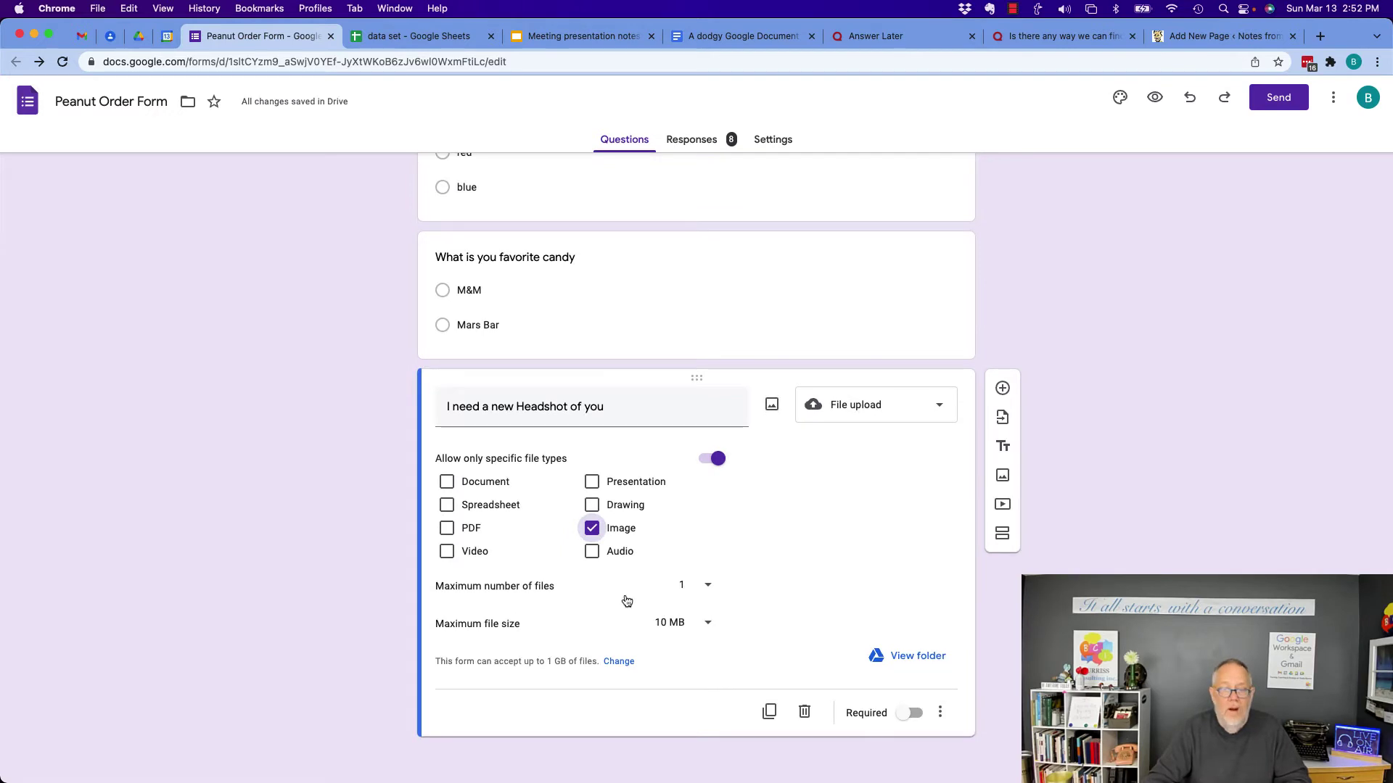
left_click(709, 591)
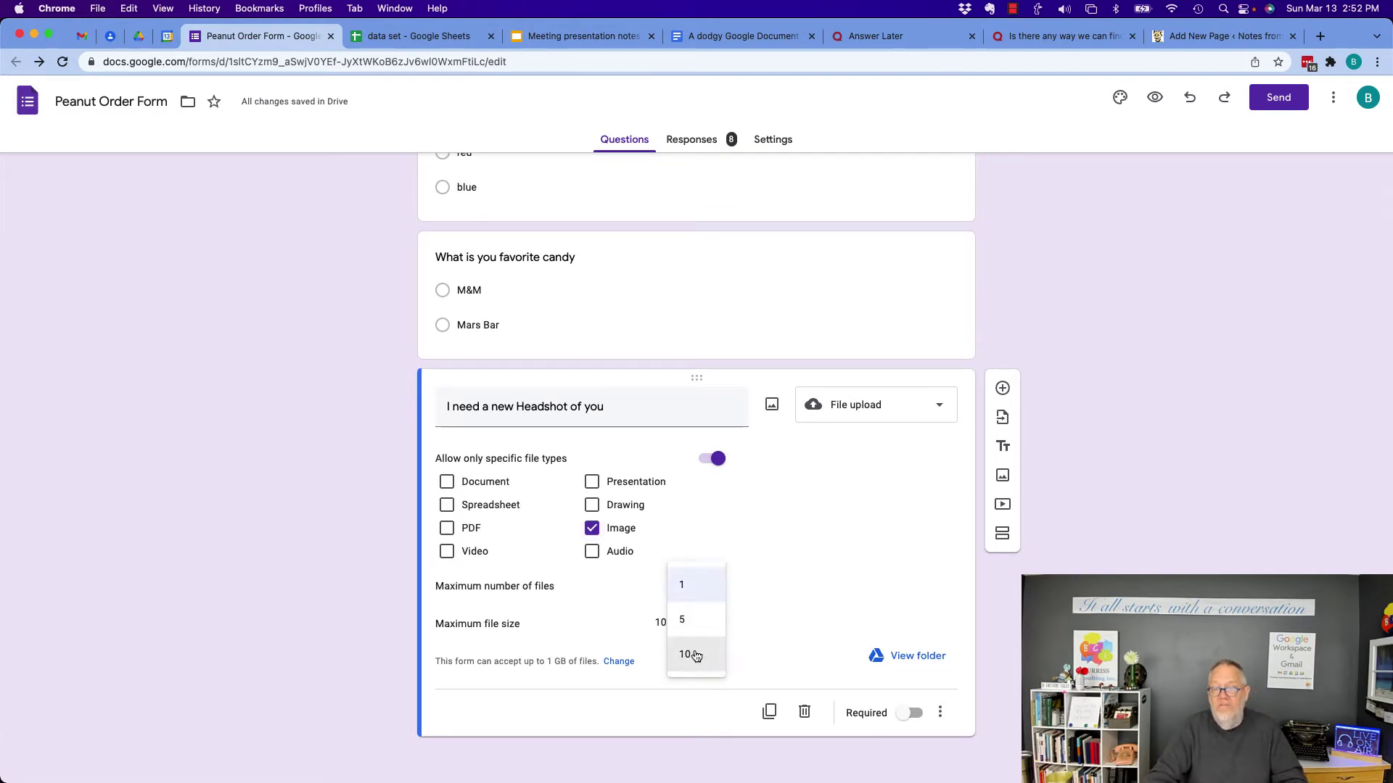
left_click(688, 589)
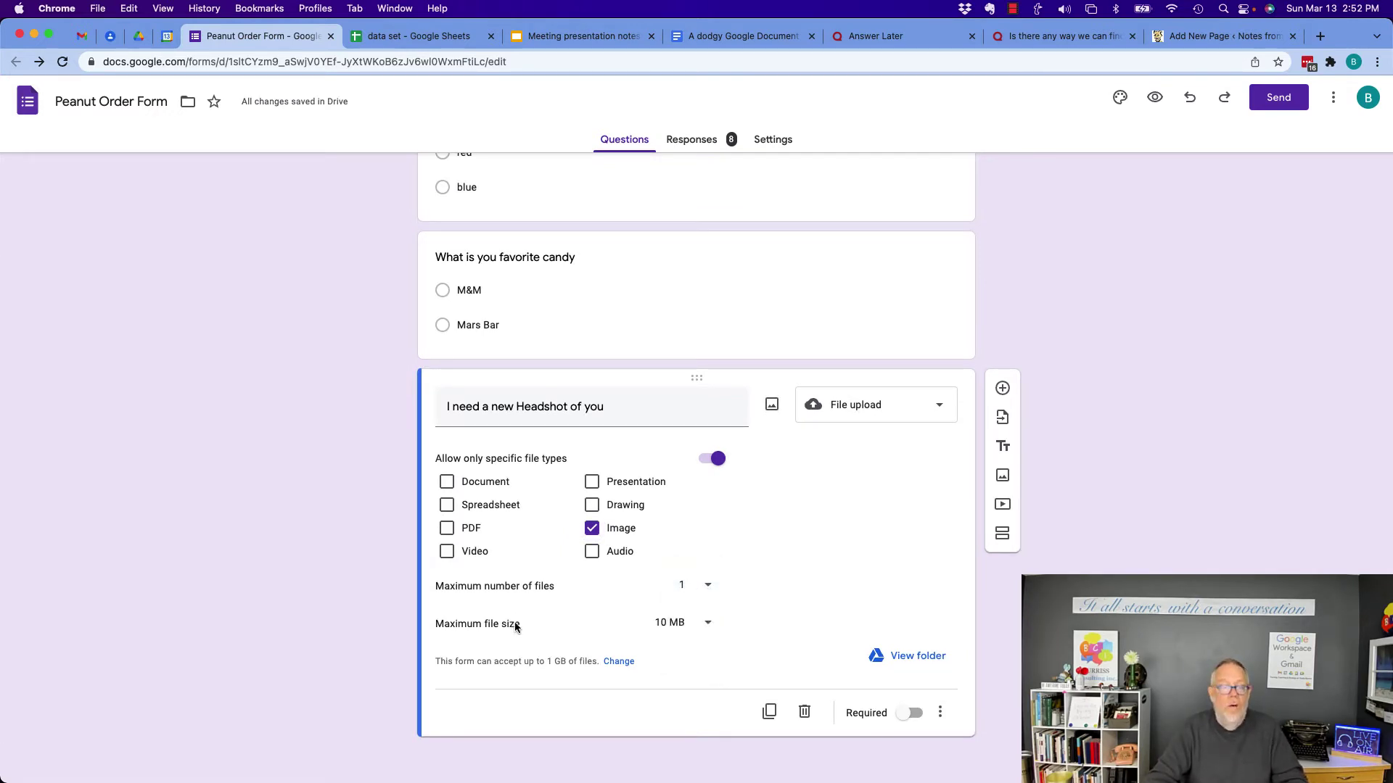
left_click(707, 625)
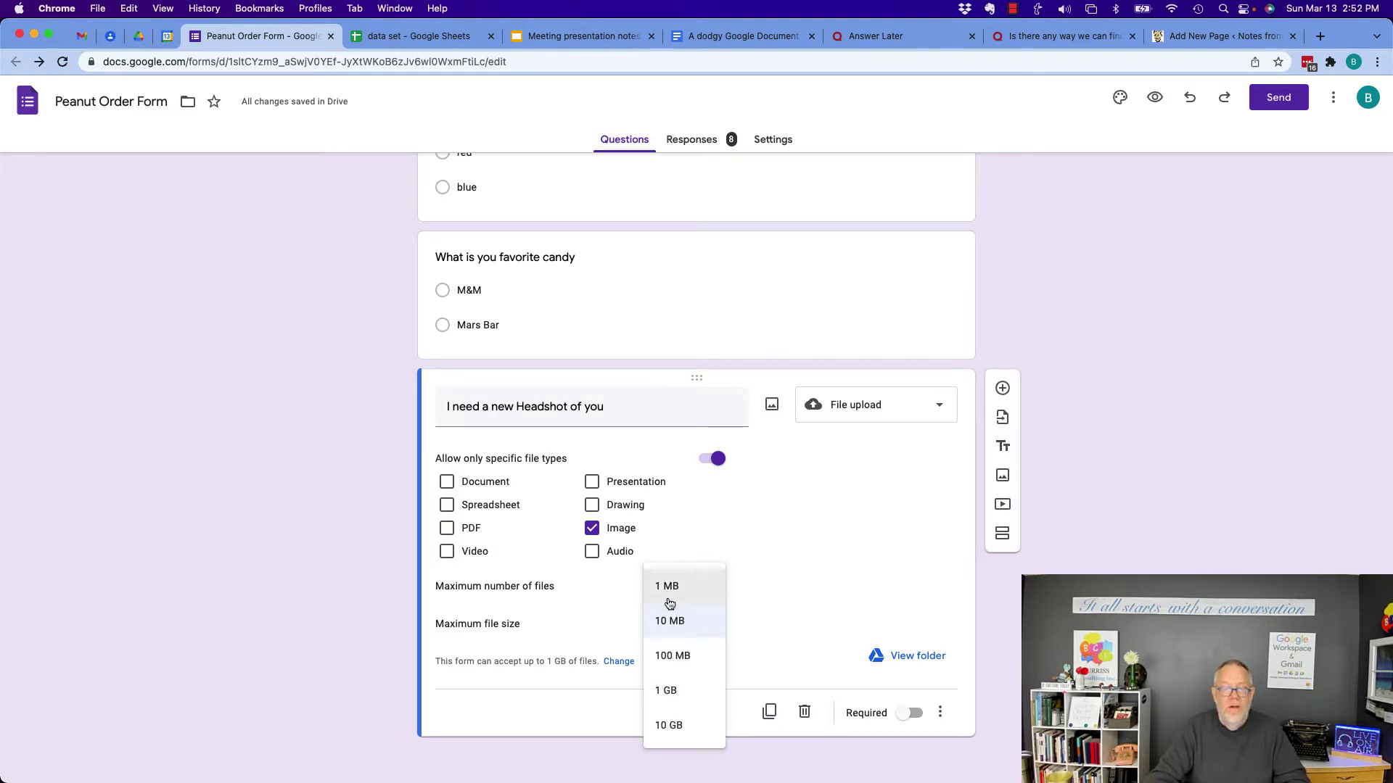
left_click(669, 628)
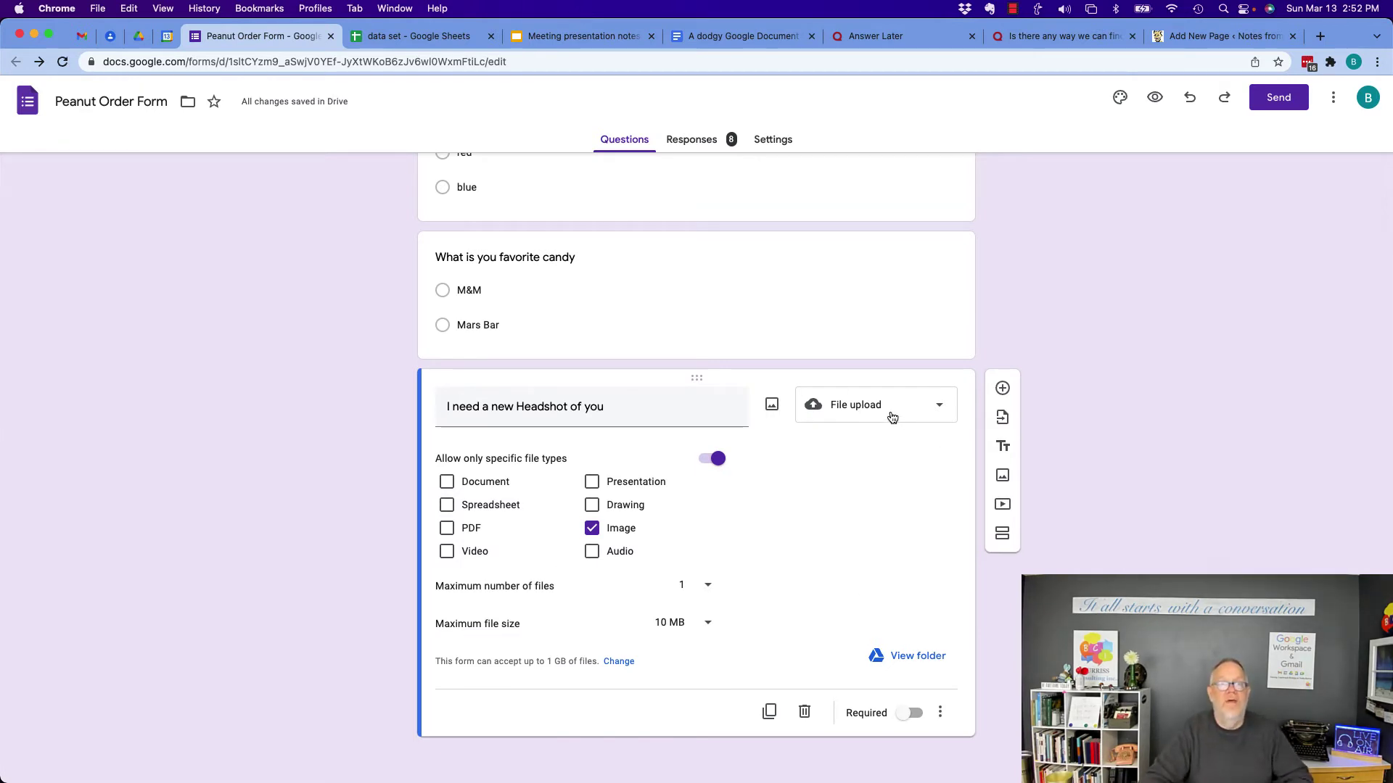
Step: Get a shortened share link for the form from the Send dialog's link option
left_click(1269, 103)
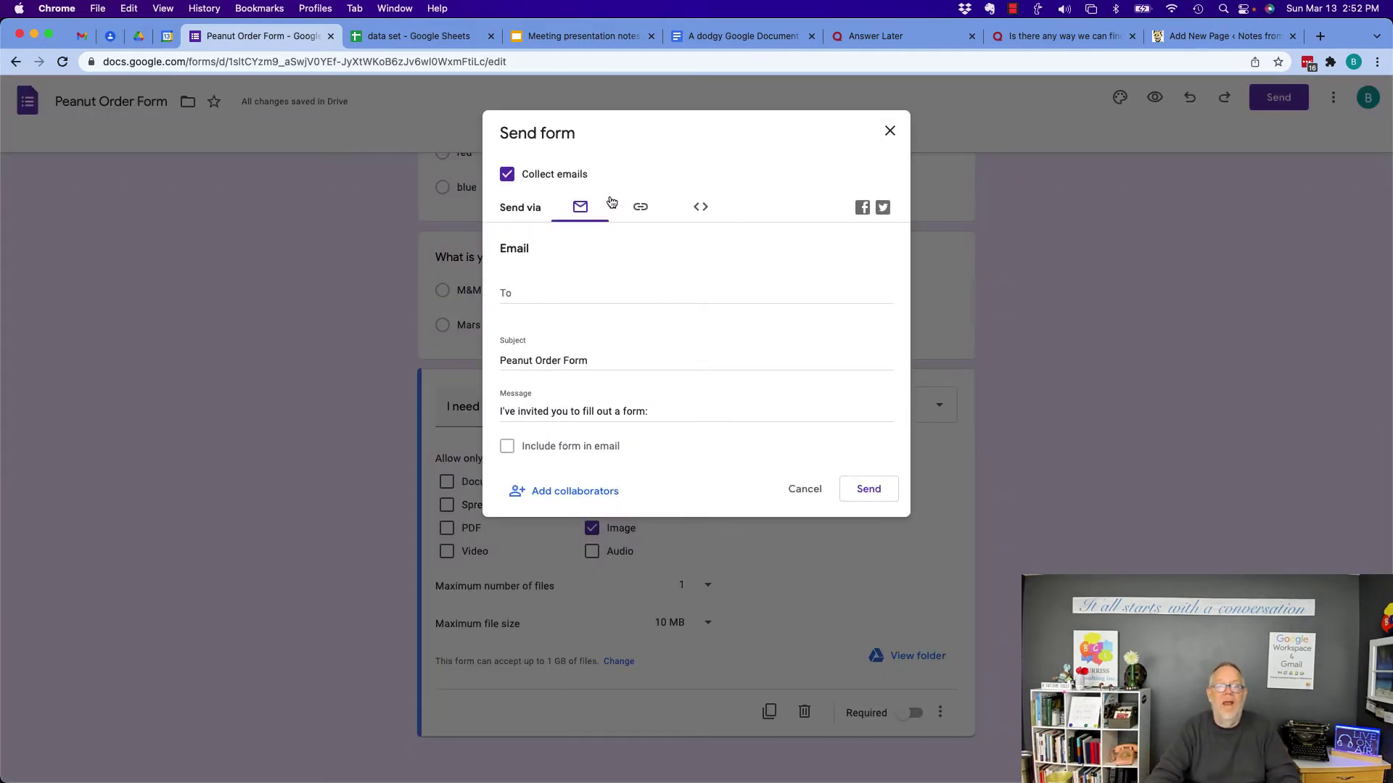
left_click(640, 208)
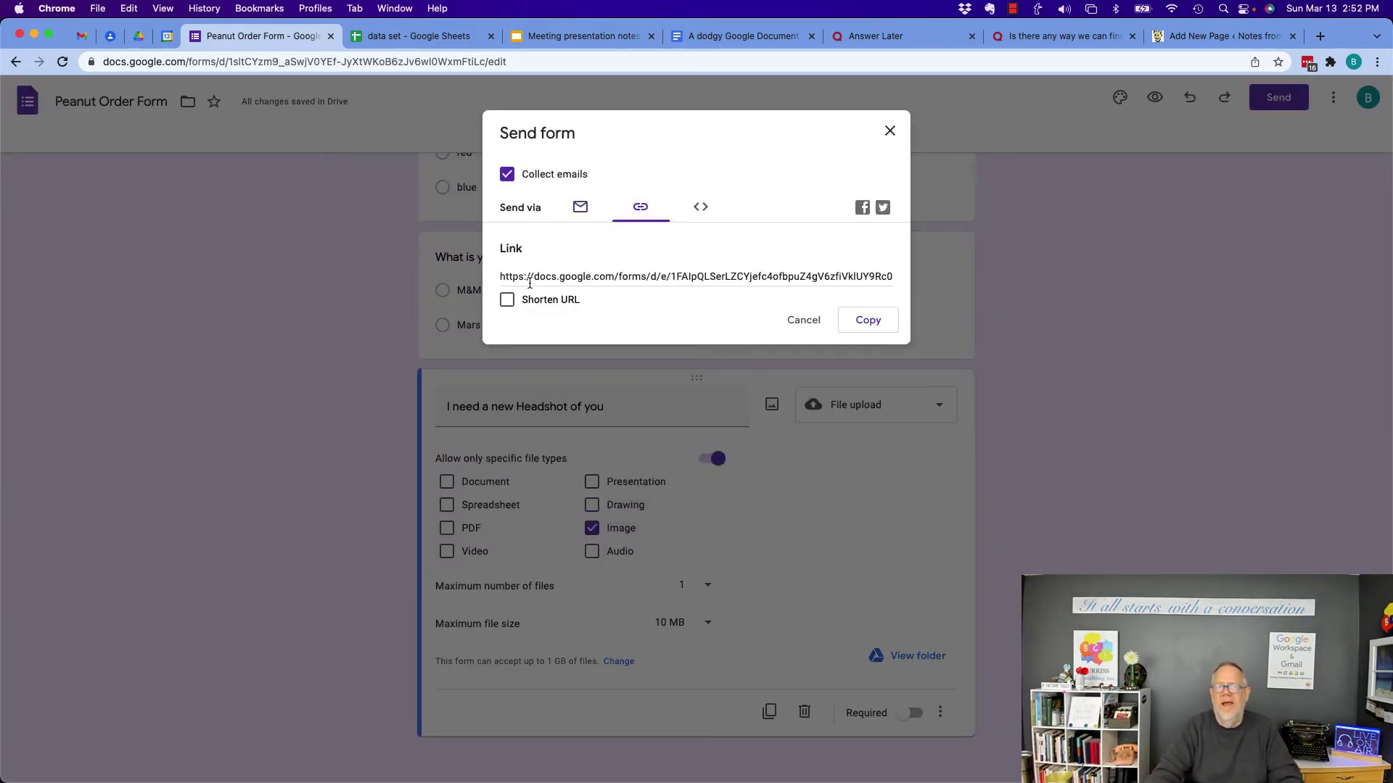
left_click(507, 301)
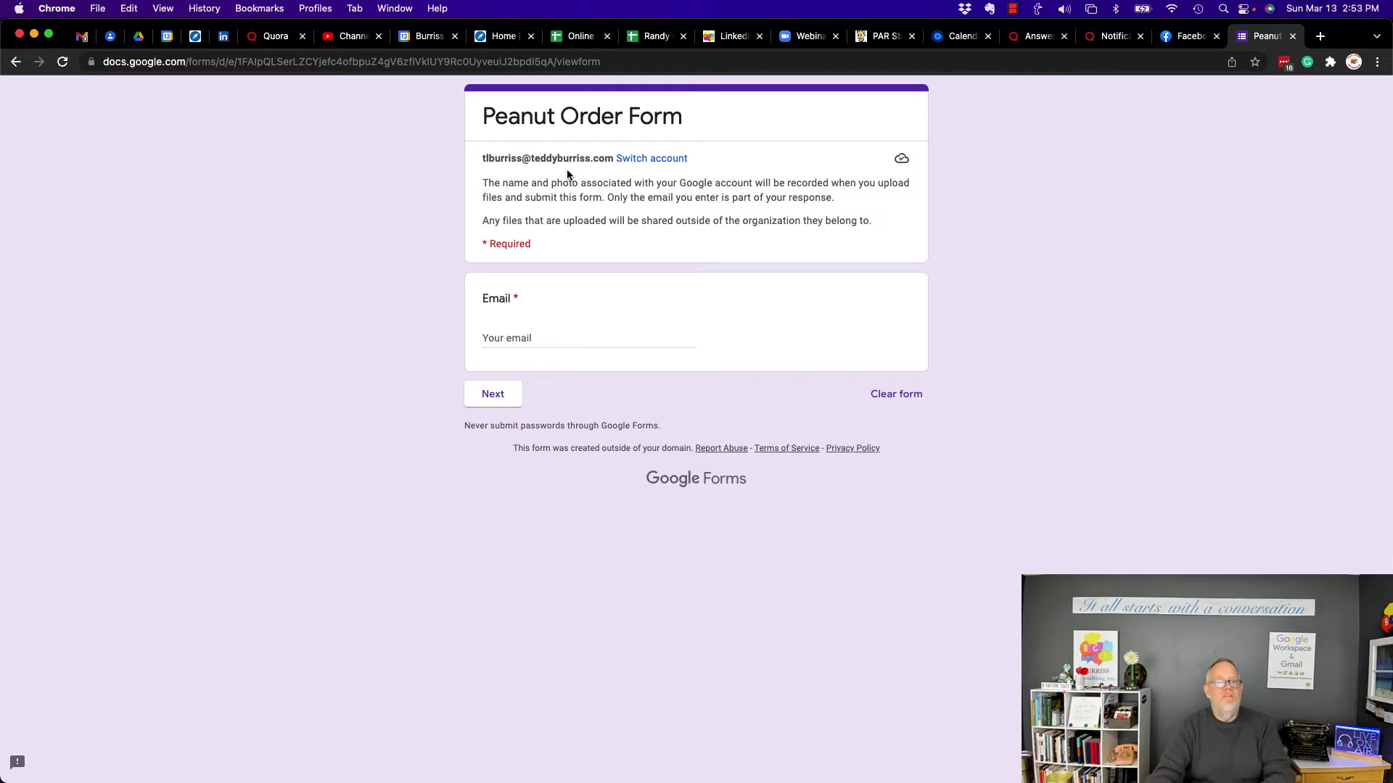
Step: Fill the Email field with the signed-in account's saved address and continue to the next page
left_click_drag(491, 160, 604, 161)
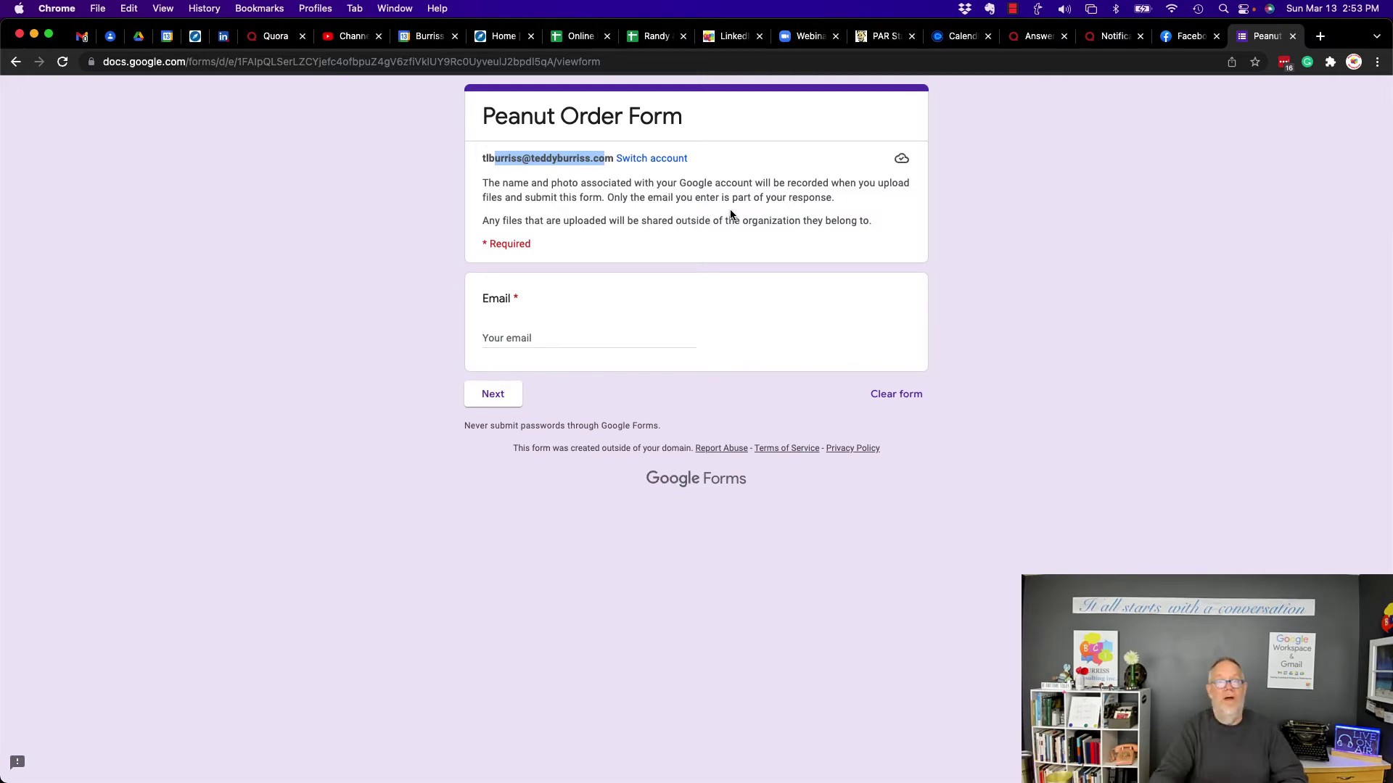
left_click(517, 334)
left_click(555, 366)
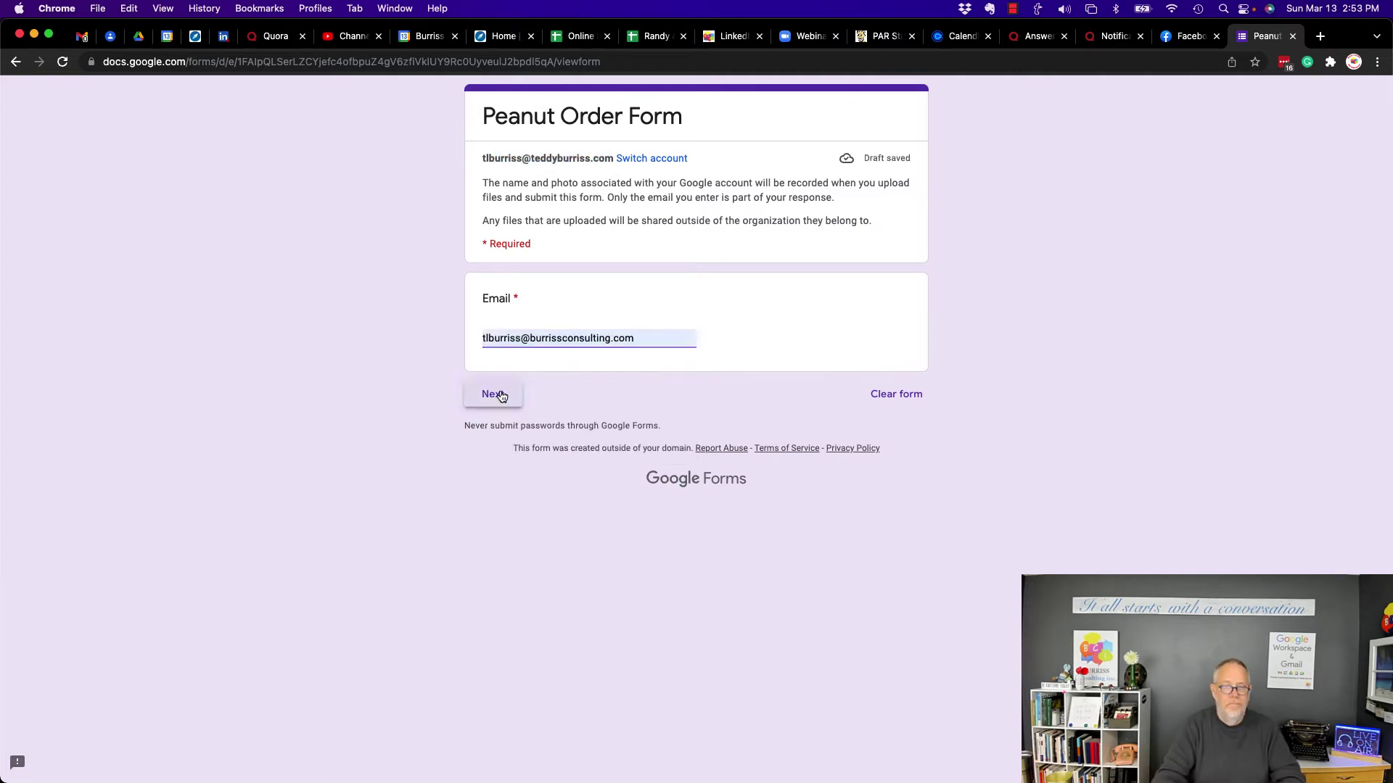
left_click(492, 394)
left_click(560, 427)
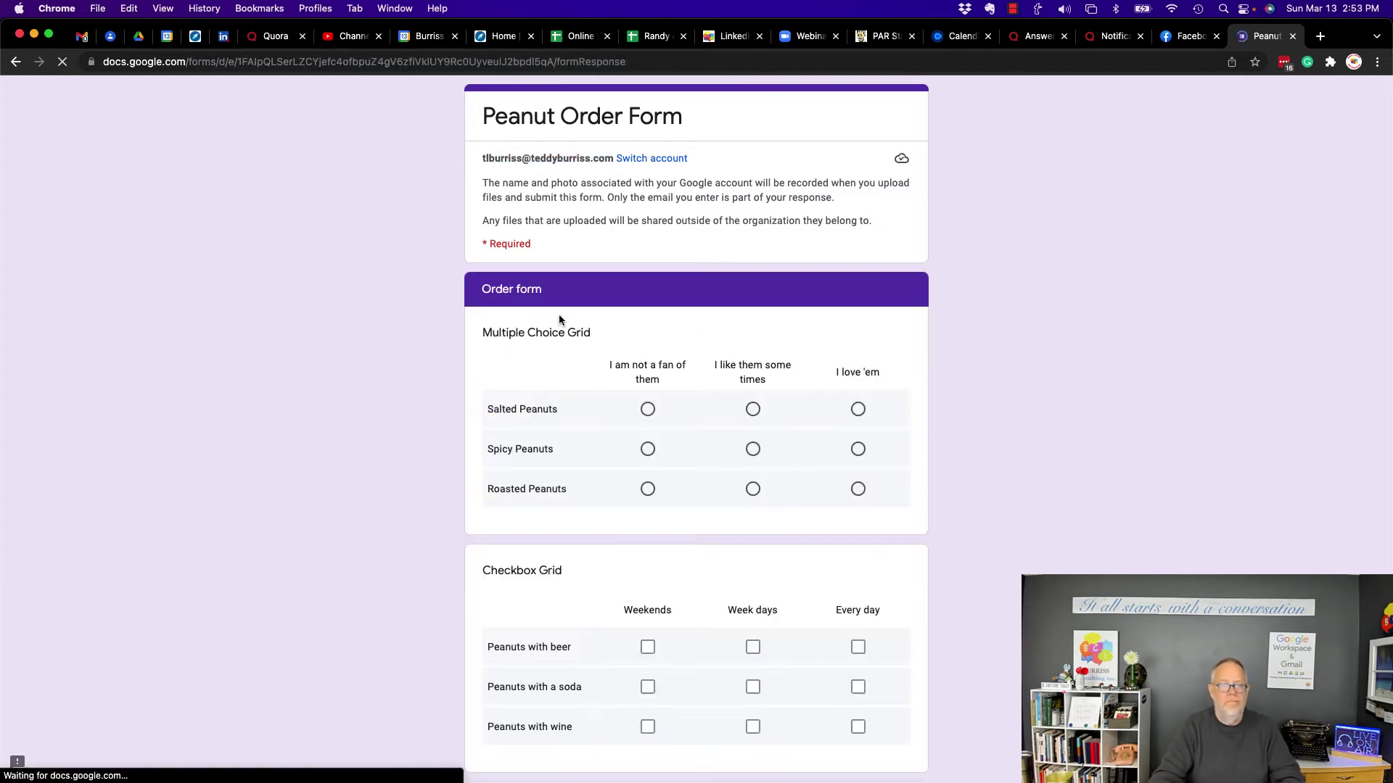
Step: Rate the peanut rows 'I love 'em'; tick Every day for beer and soda, Week days for wine
left_click(855, 407)
left_click(858, 448)
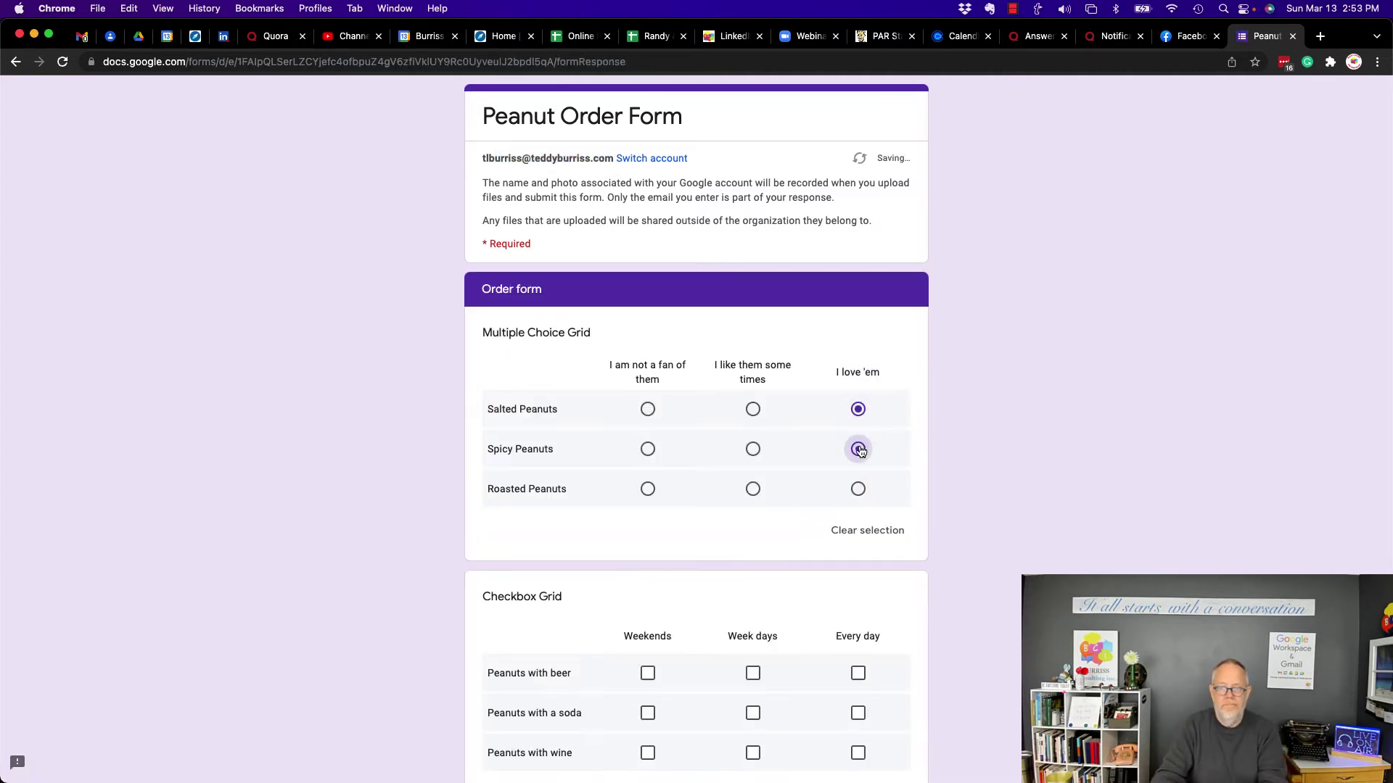
left_click(858, 489)
scroll(650, 283, "down", 5)
left_click(858, 283)
left_click(858, 323)
left_click(753, 363)
Step: Choose red pants and M&M as favourite candy, and enter 35 bags
scroll(753, 363, "down", 3)
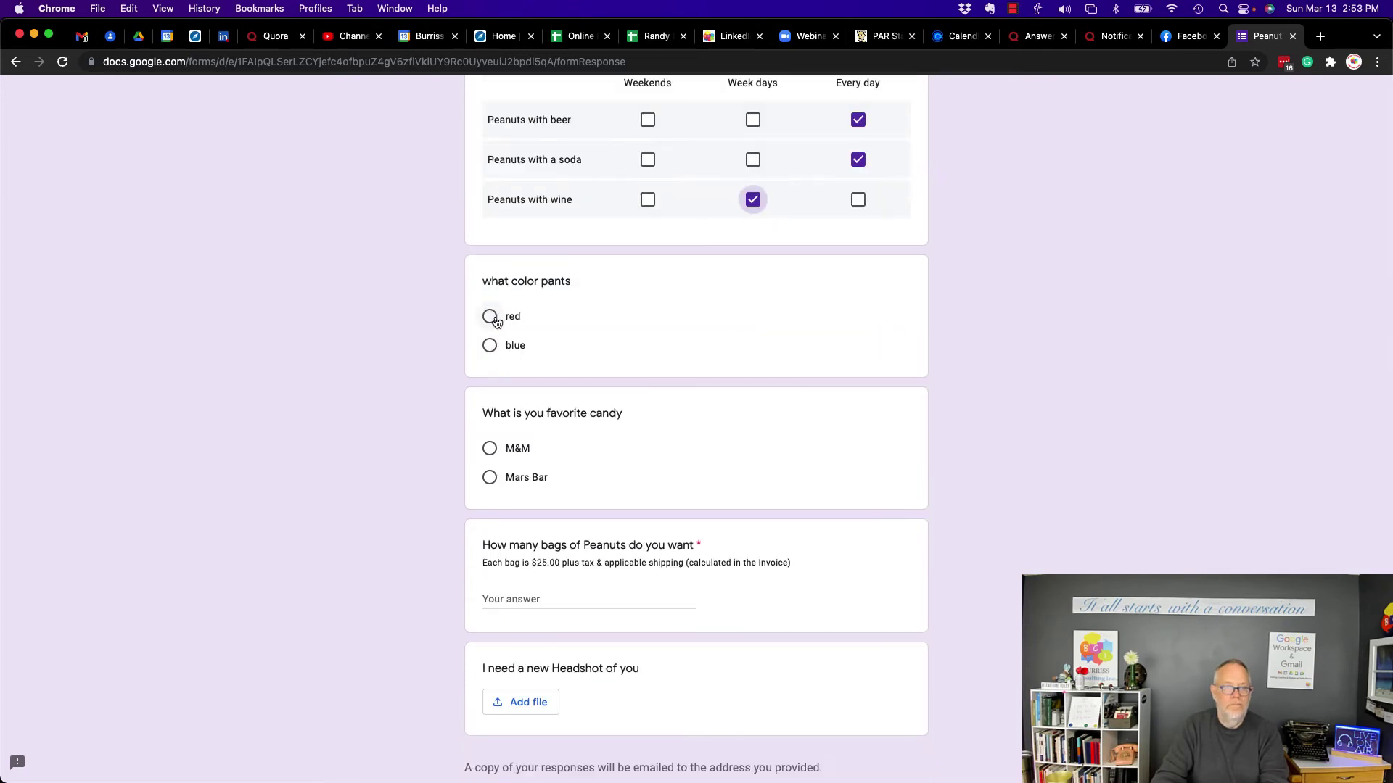
left_click(490, 315)
scroll(580, 363, "down", 4)
left_click(489, 234)
left_click(580, 415)
type("35")
key("Tab")
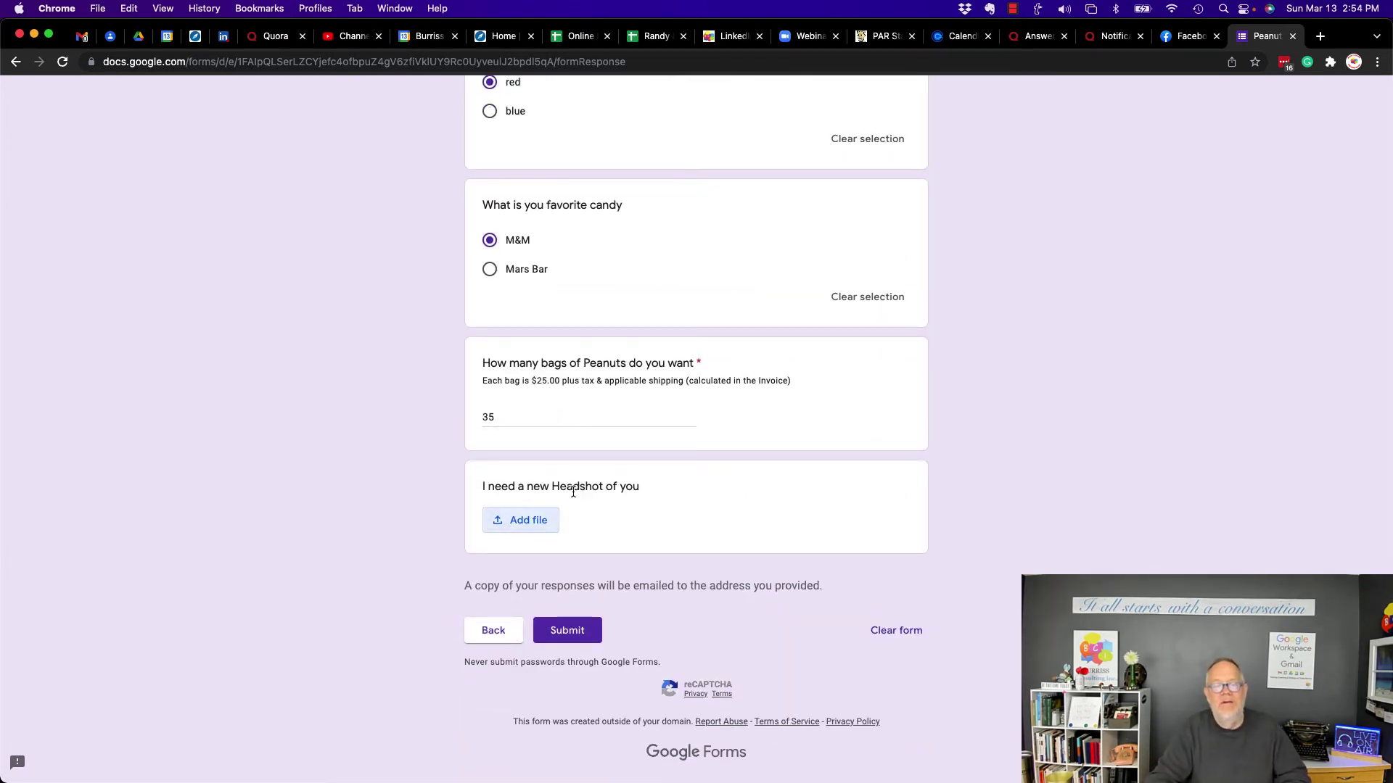
Step: Upload 2021-TLB-Profile Pic.jpg to the headshot question and submit the response
left_click(541, 524)
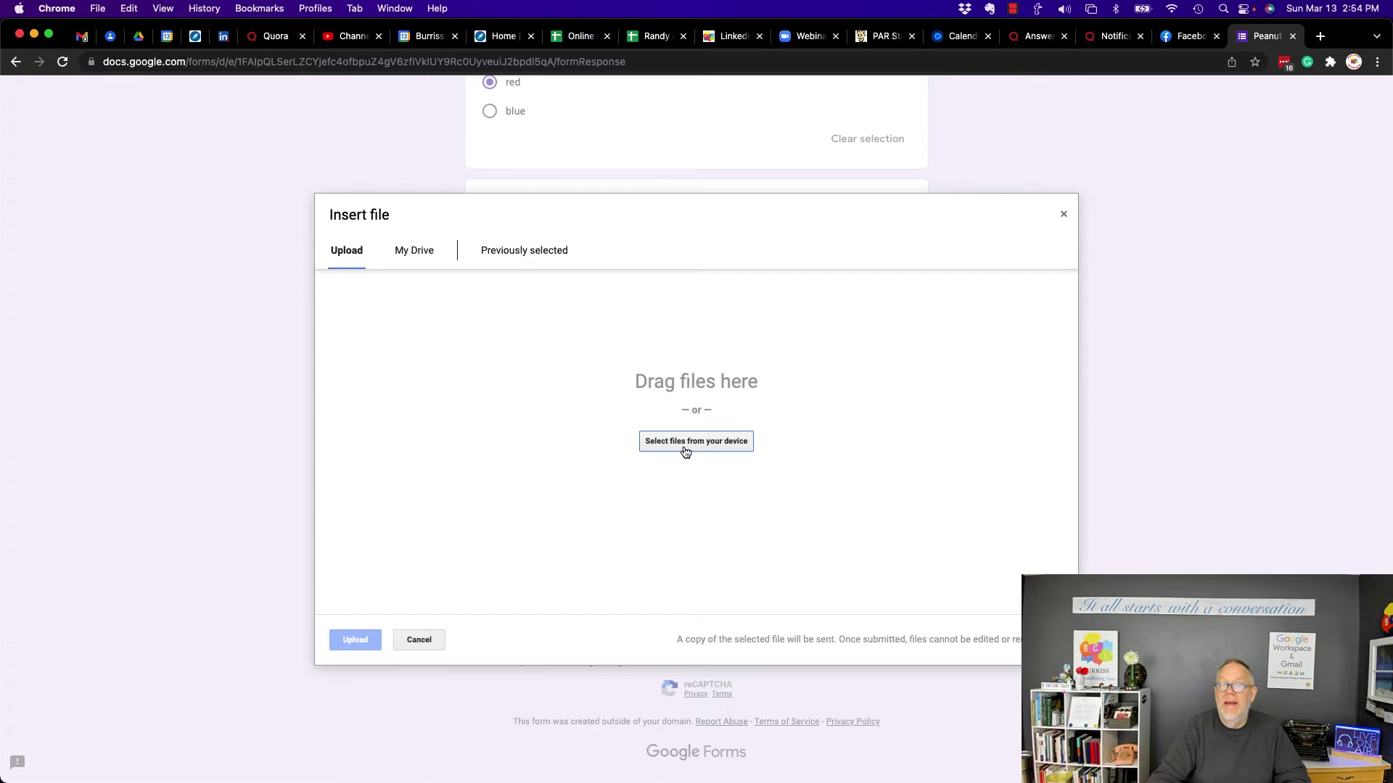
left_click(689, 448)
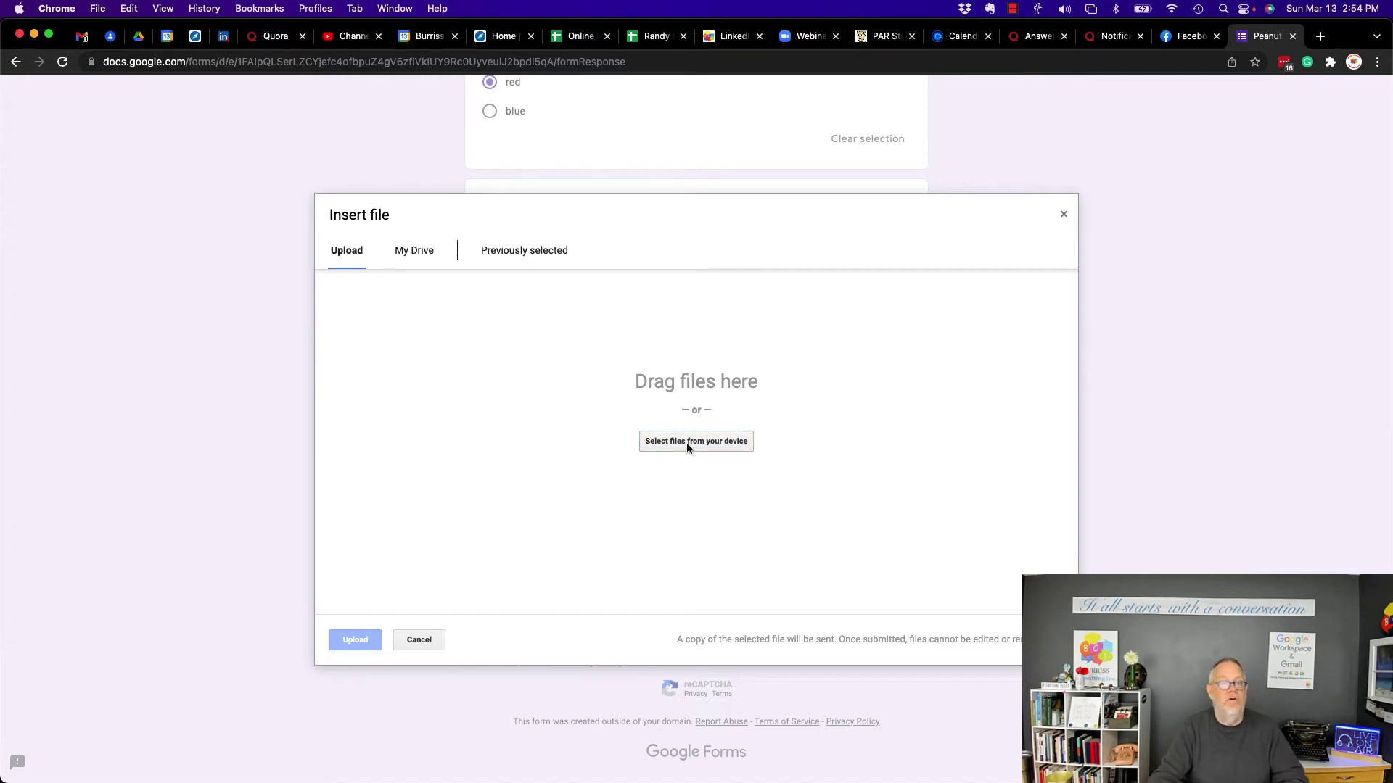
left_click(396, 285)
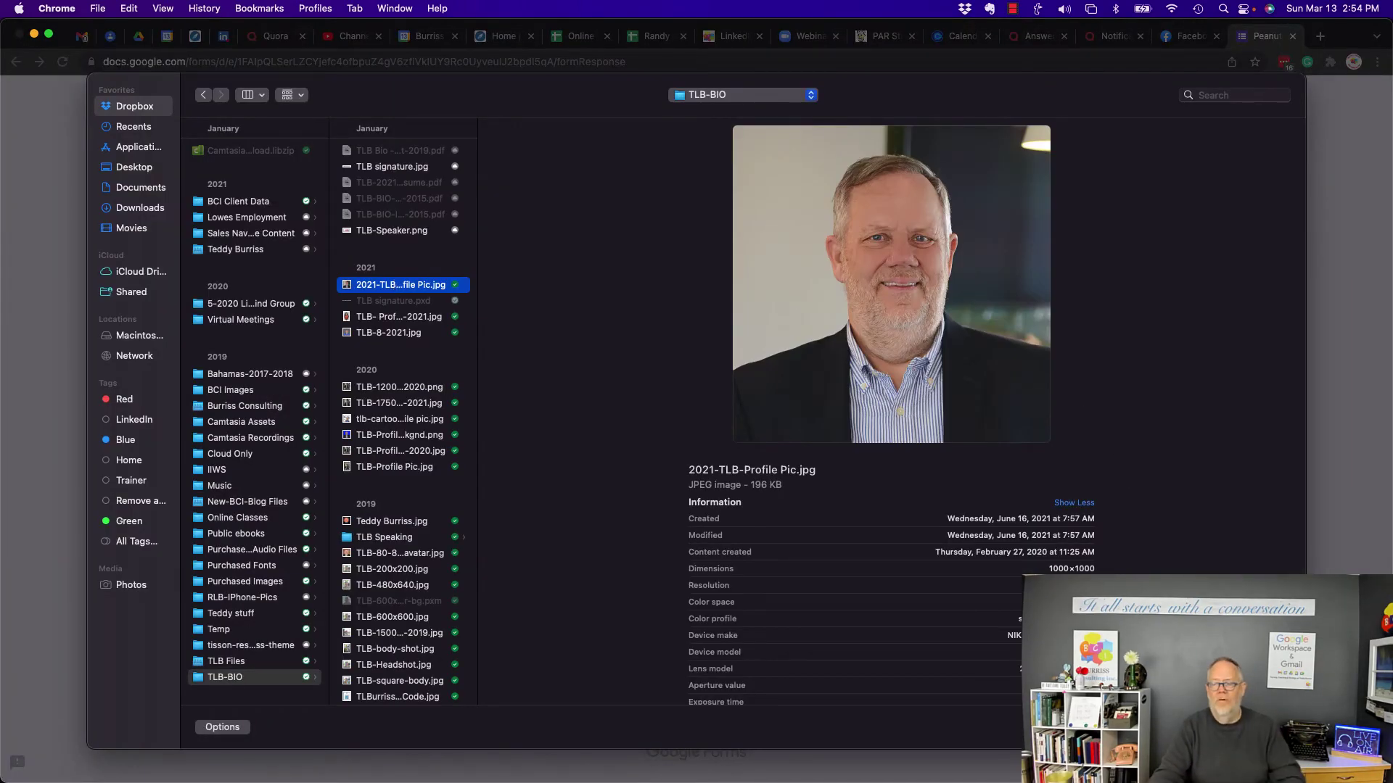
key("Return")
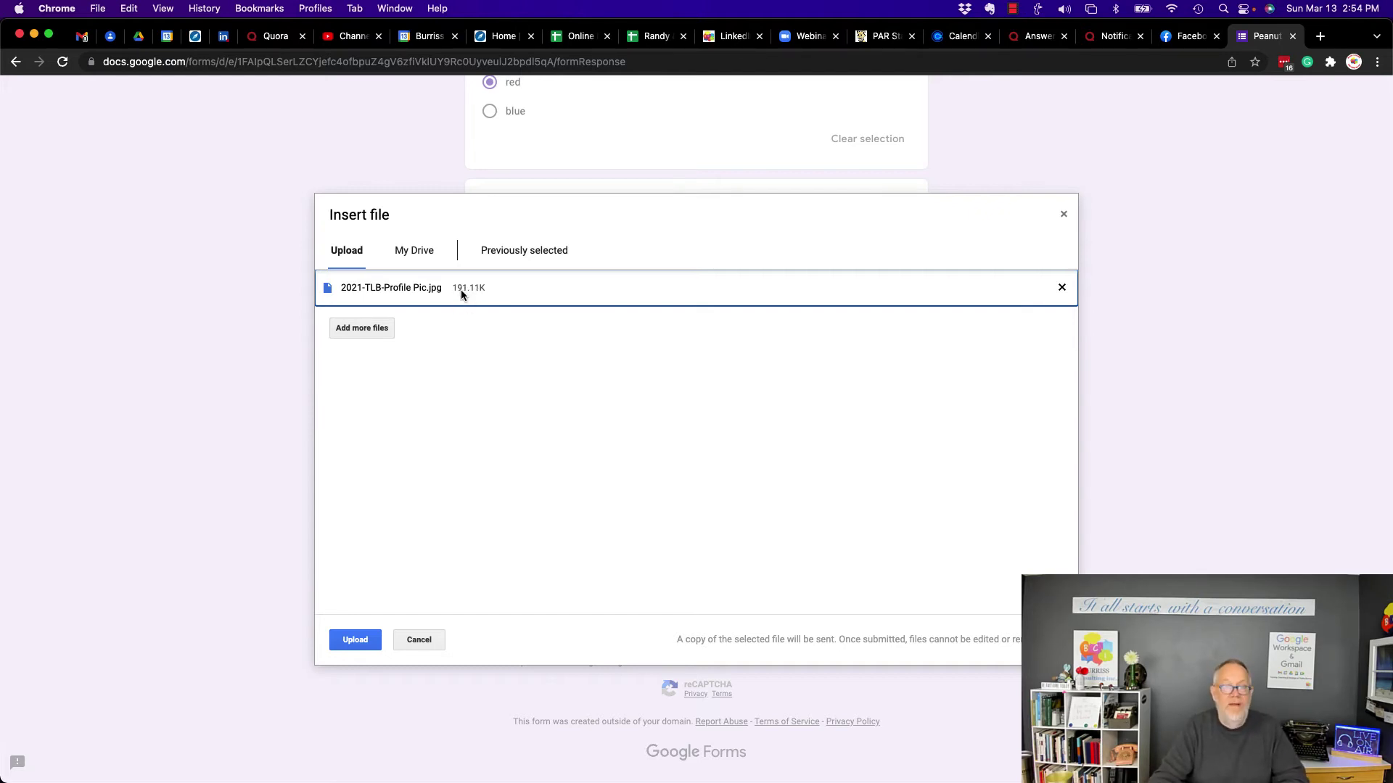
left_click(354, 641)
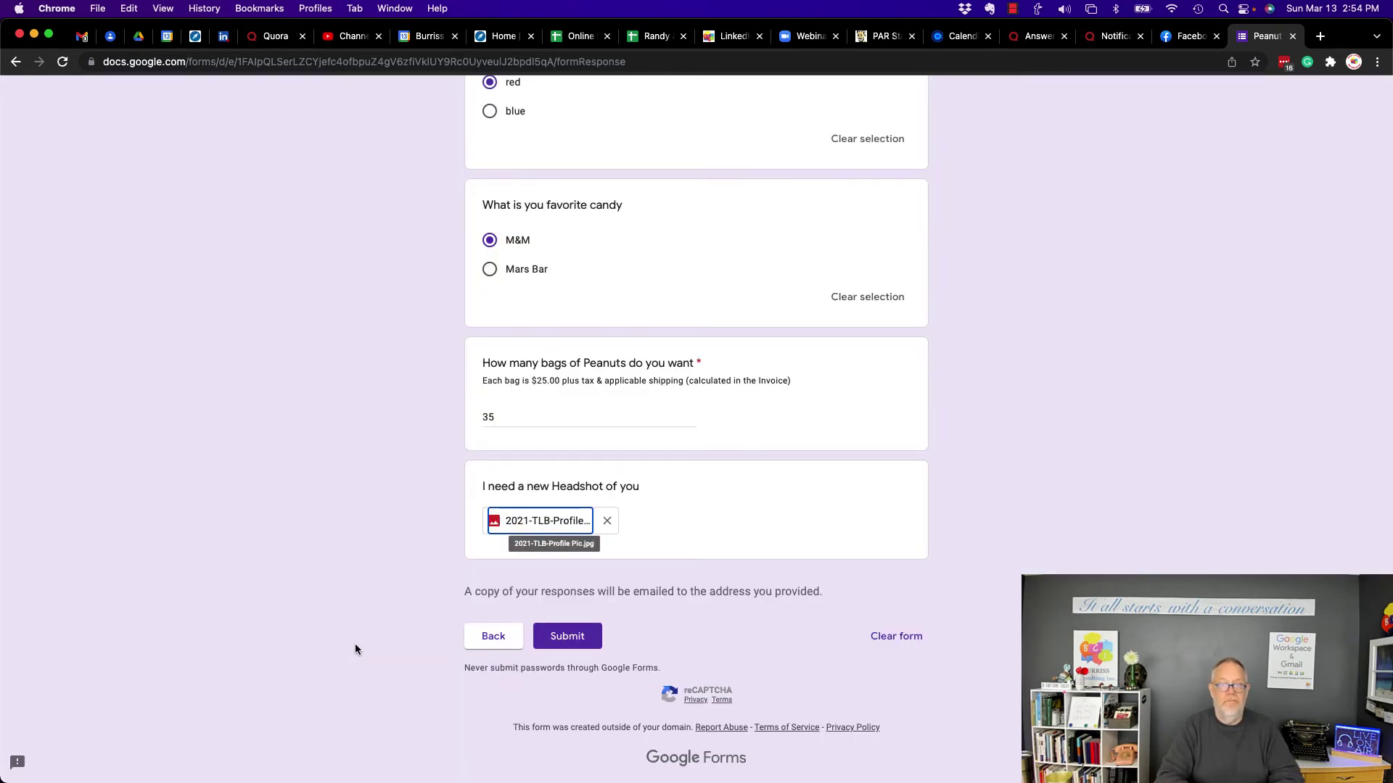
left_click(564, 636)
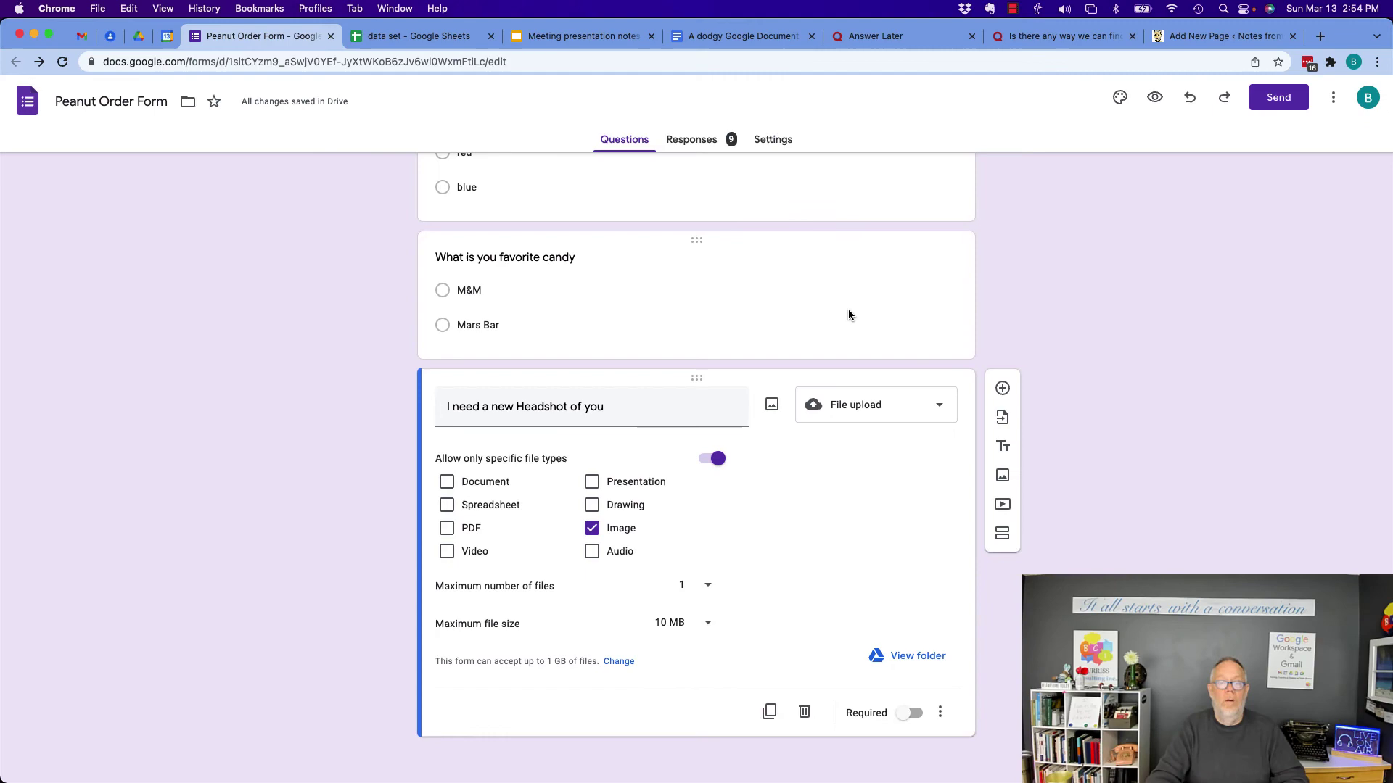
Step: Switch to the Responses tab and scroll down to the headshot question's uploaded JPG
scroll(848, 309, "up", 15)
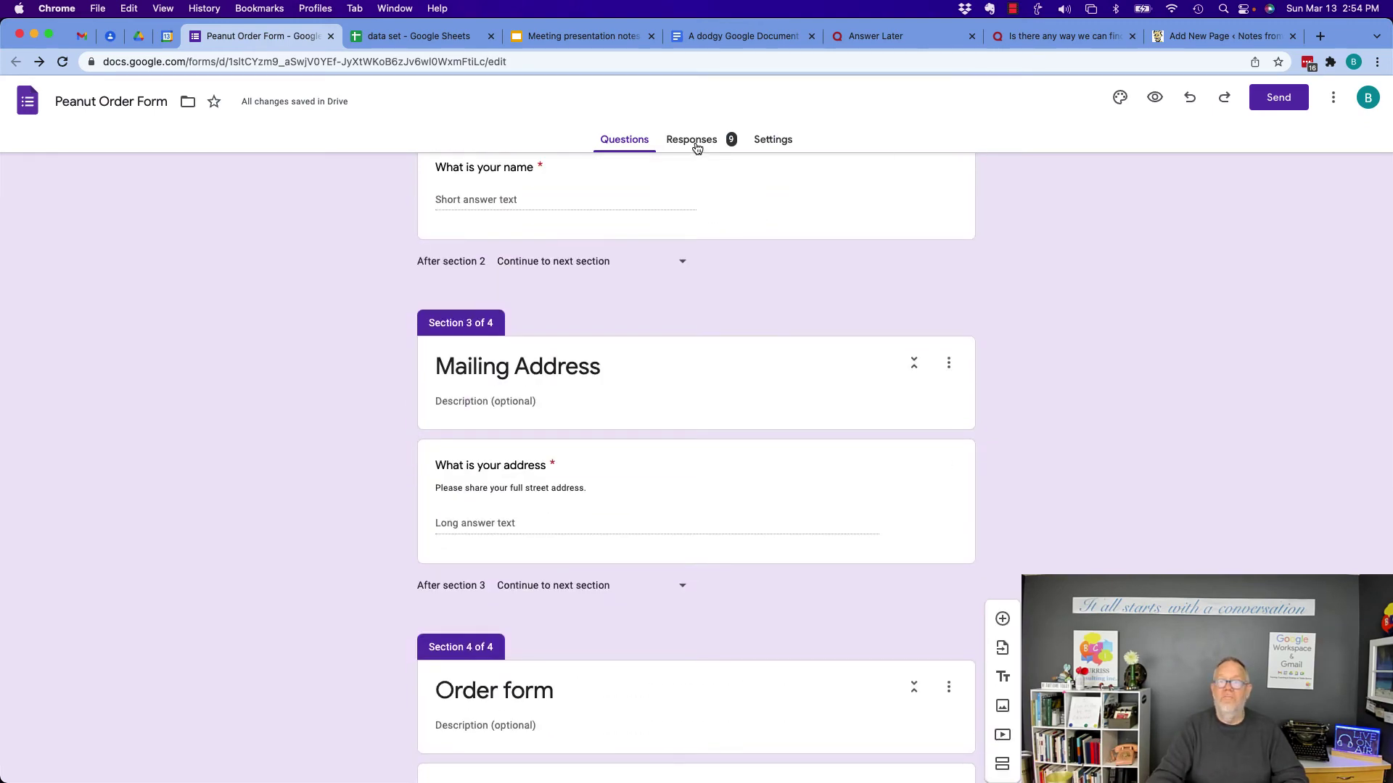
scroll(711, 261, "up", 6)
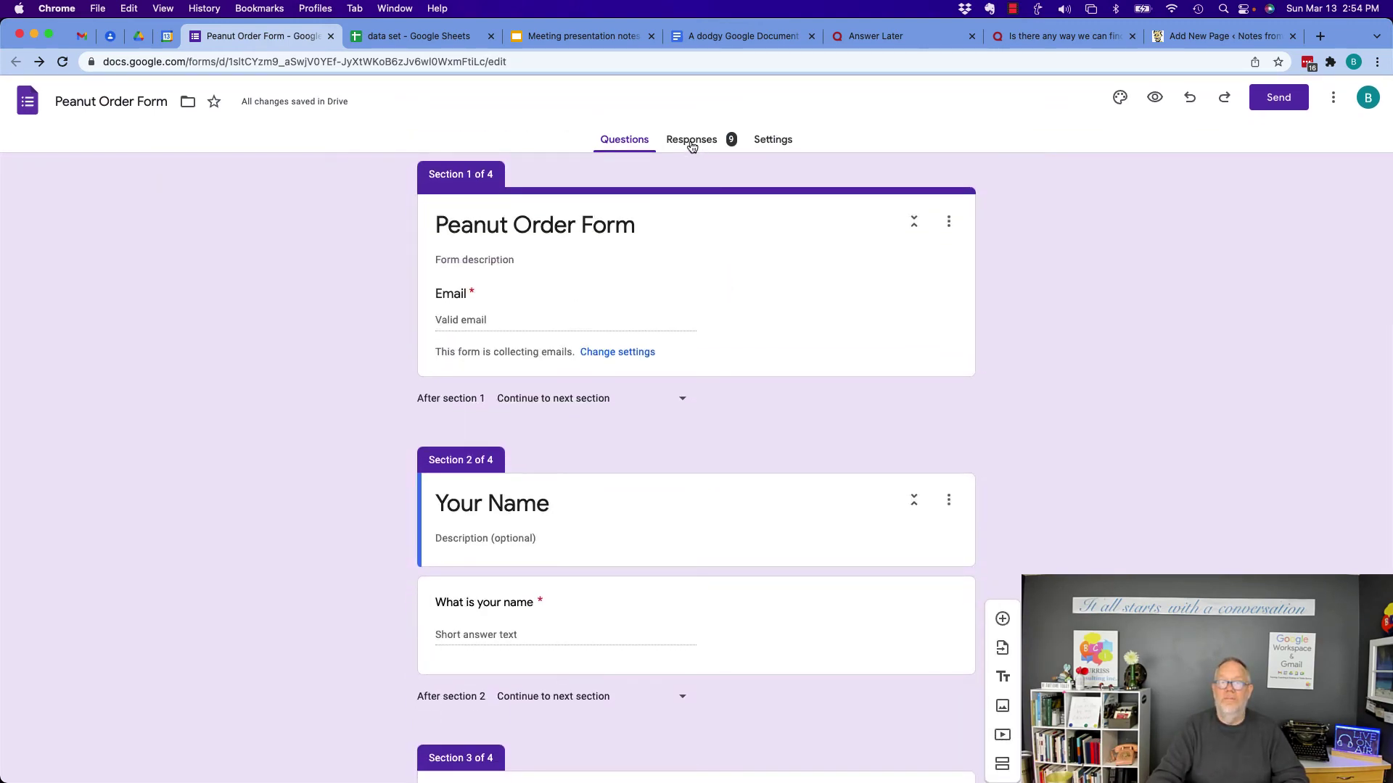
left_click(691, 141)
scroll(729, 381, "down", 6)
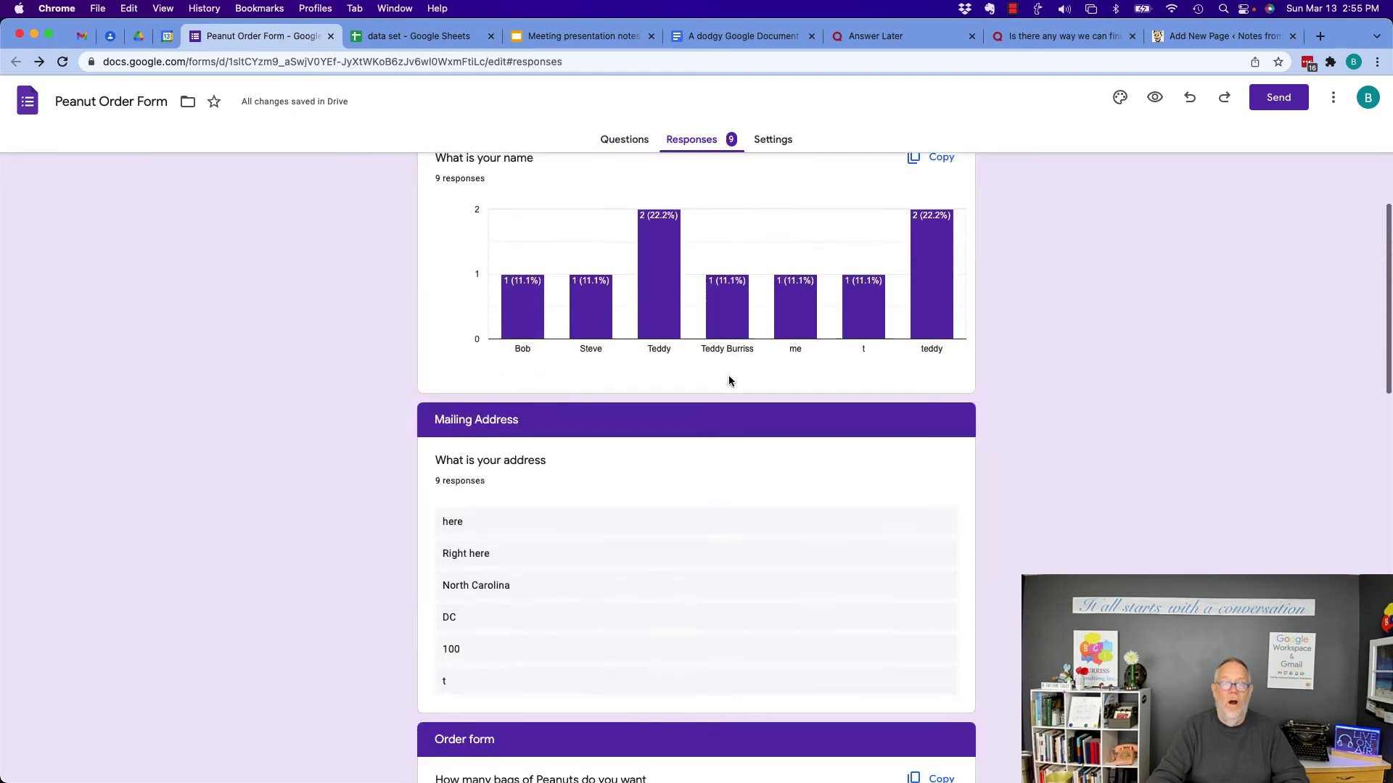
scroll(728, 375, "down", 20)
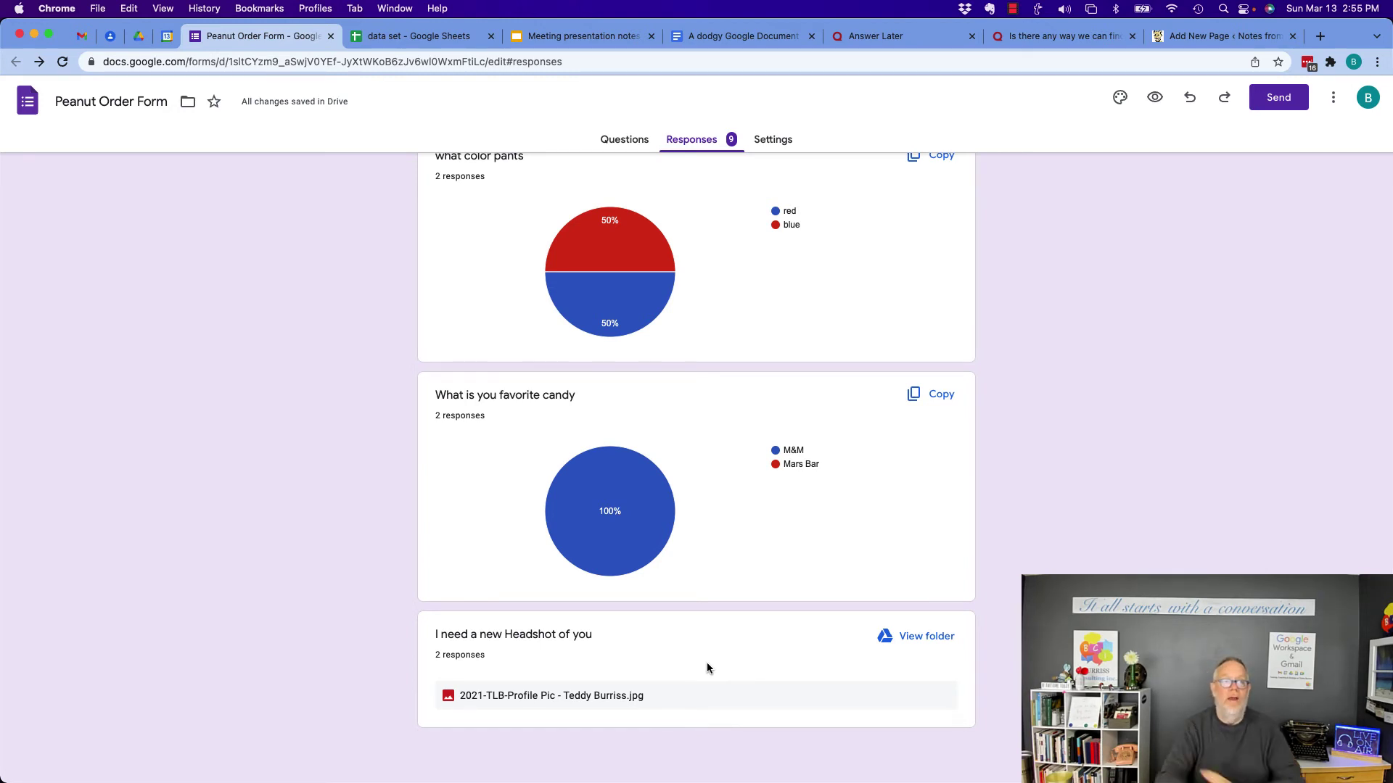
left_click(907, 638)
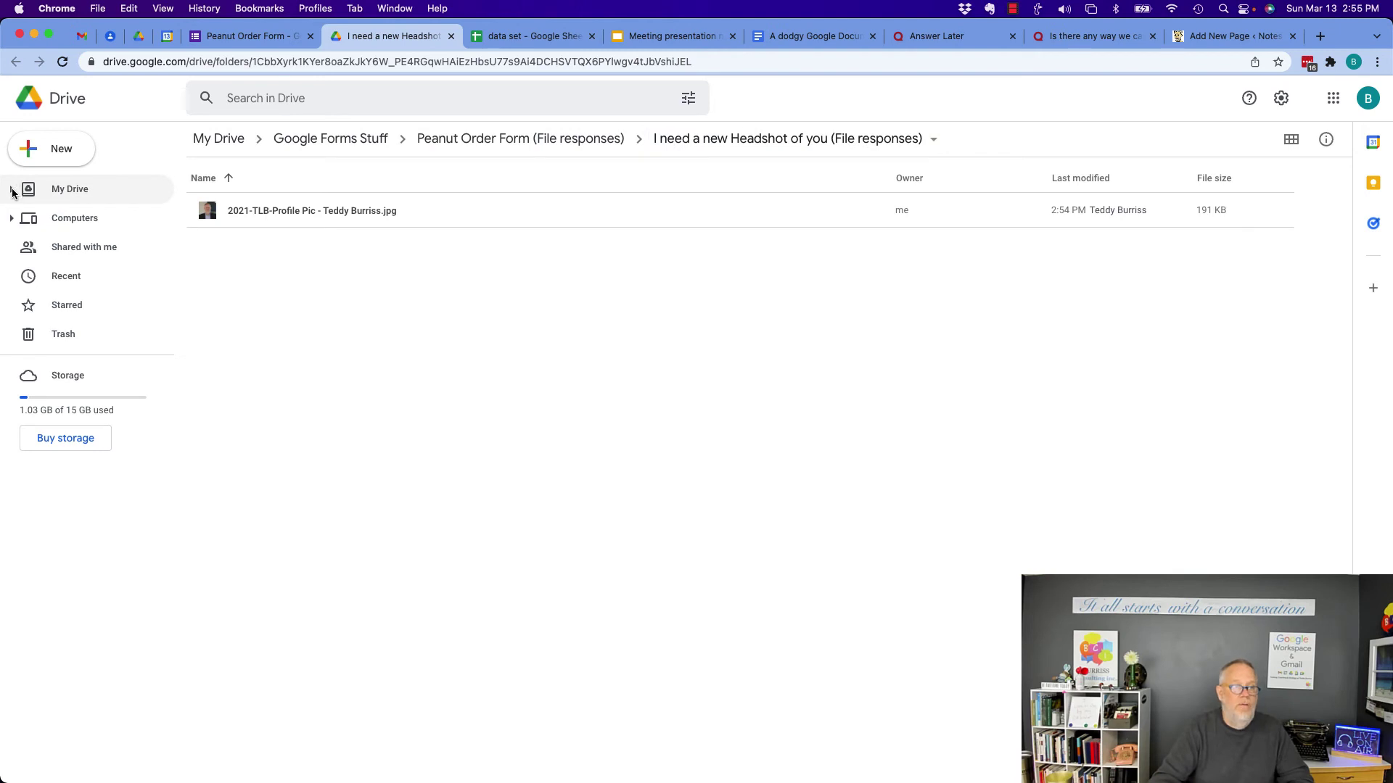
left_click(11, 190)
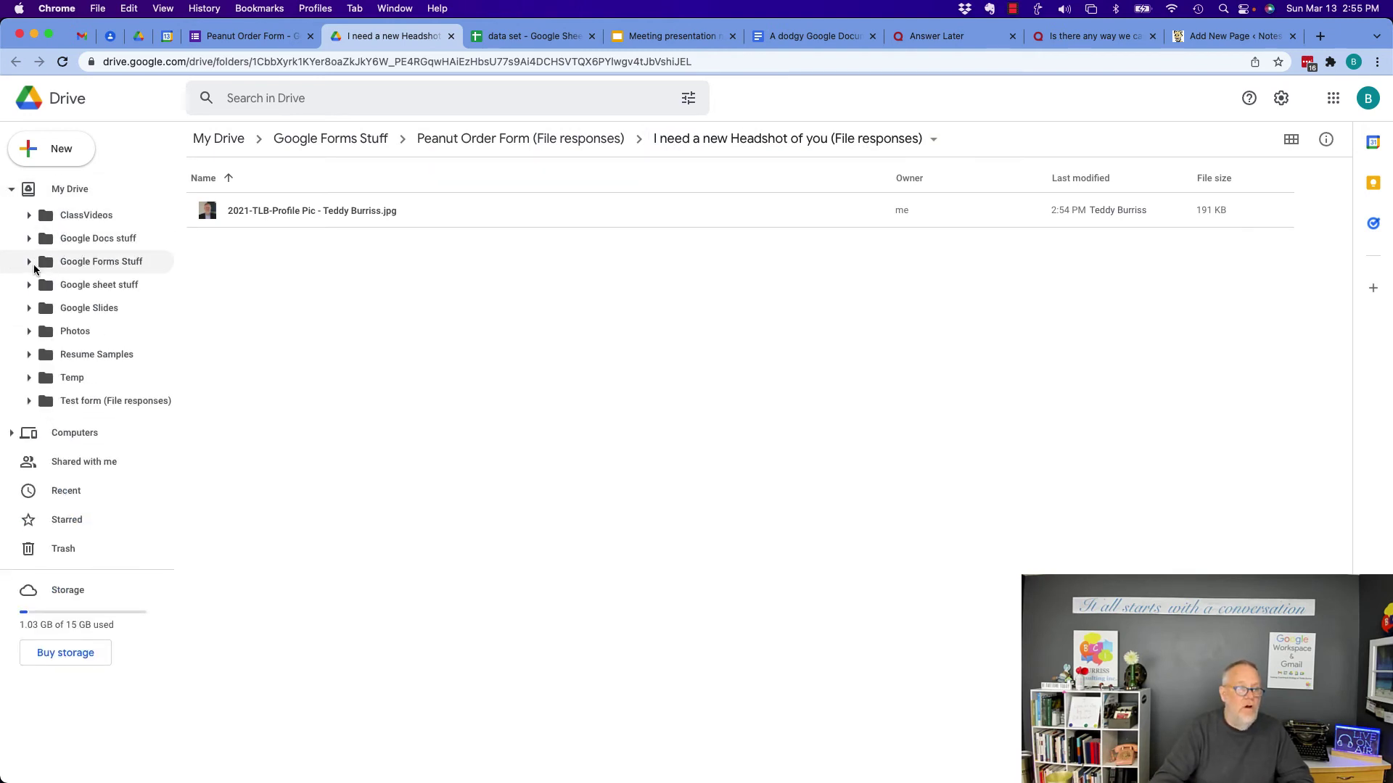
left_click(30, 263)
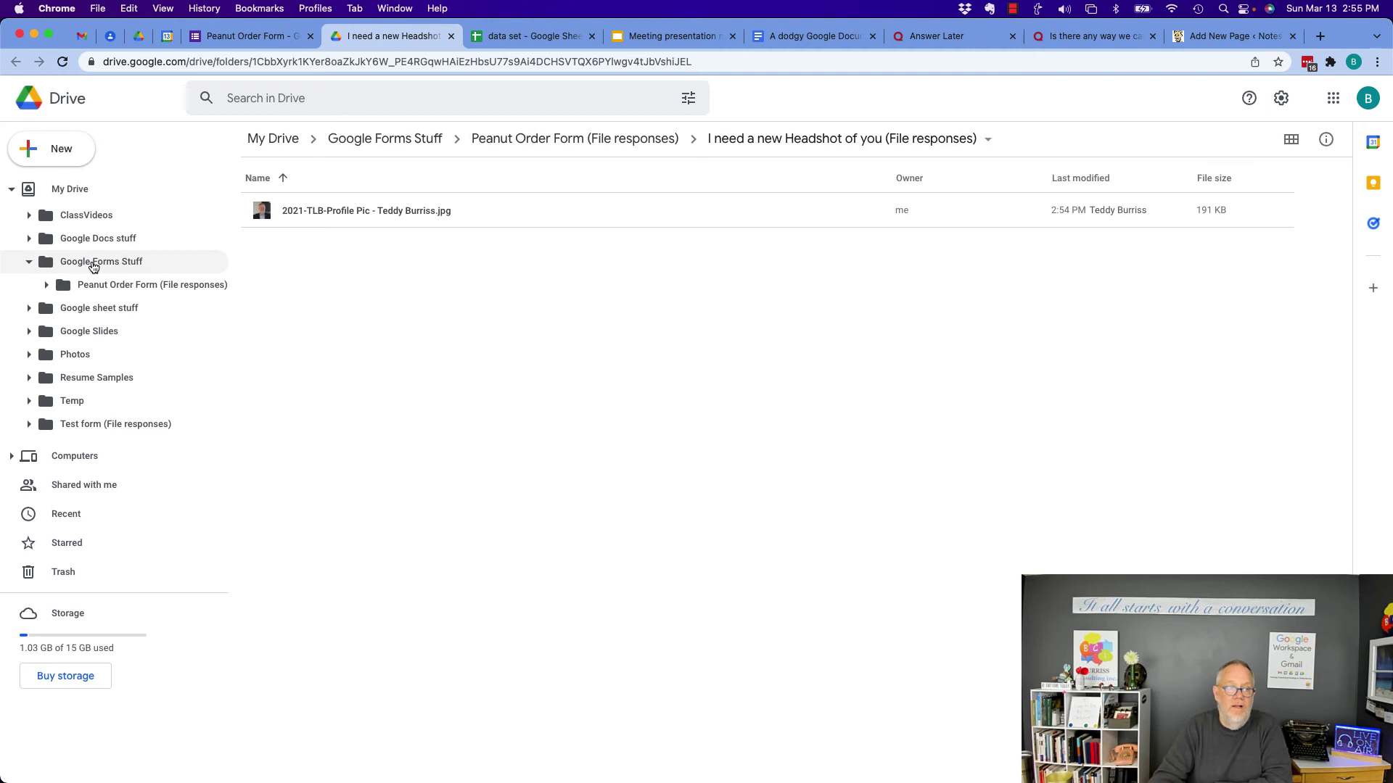
left_click(87, 263)
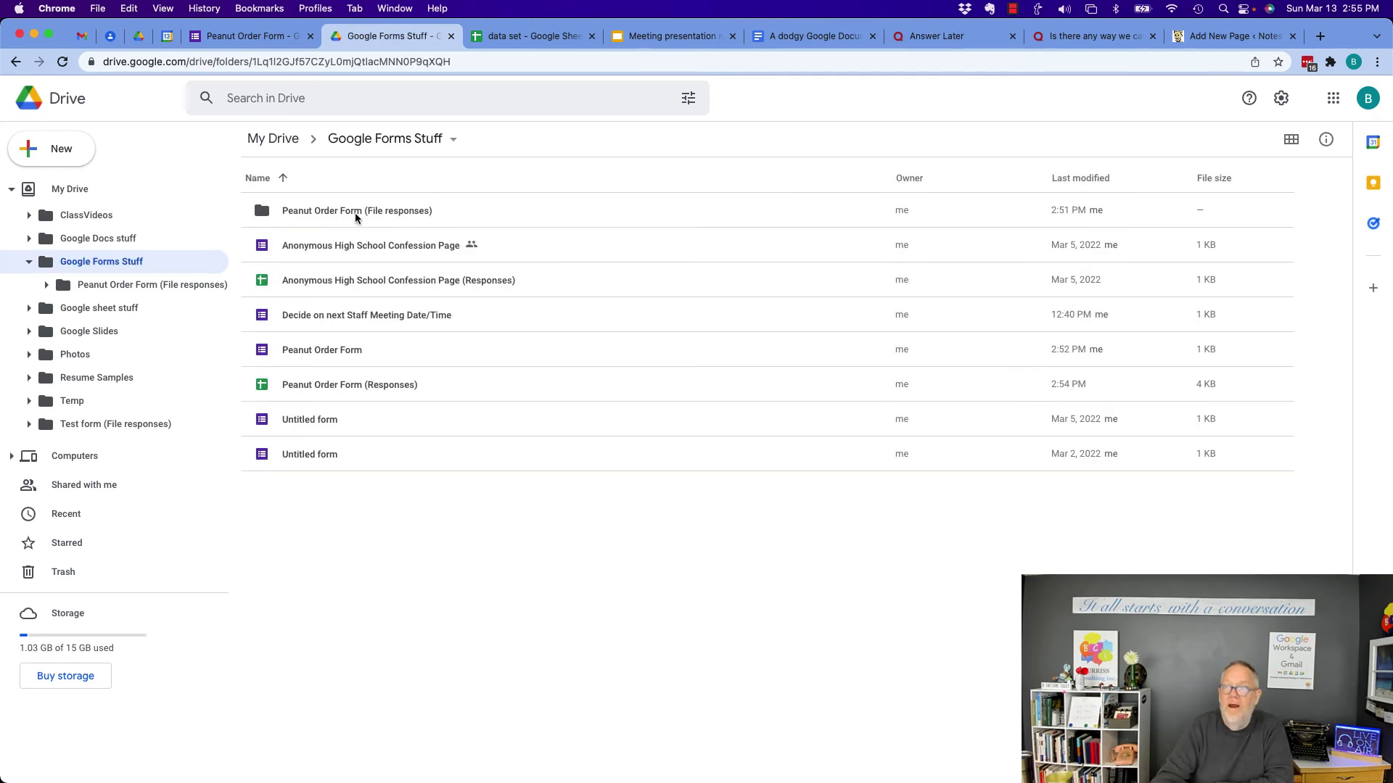
left_click(332, 218)
double_click(331, 218)
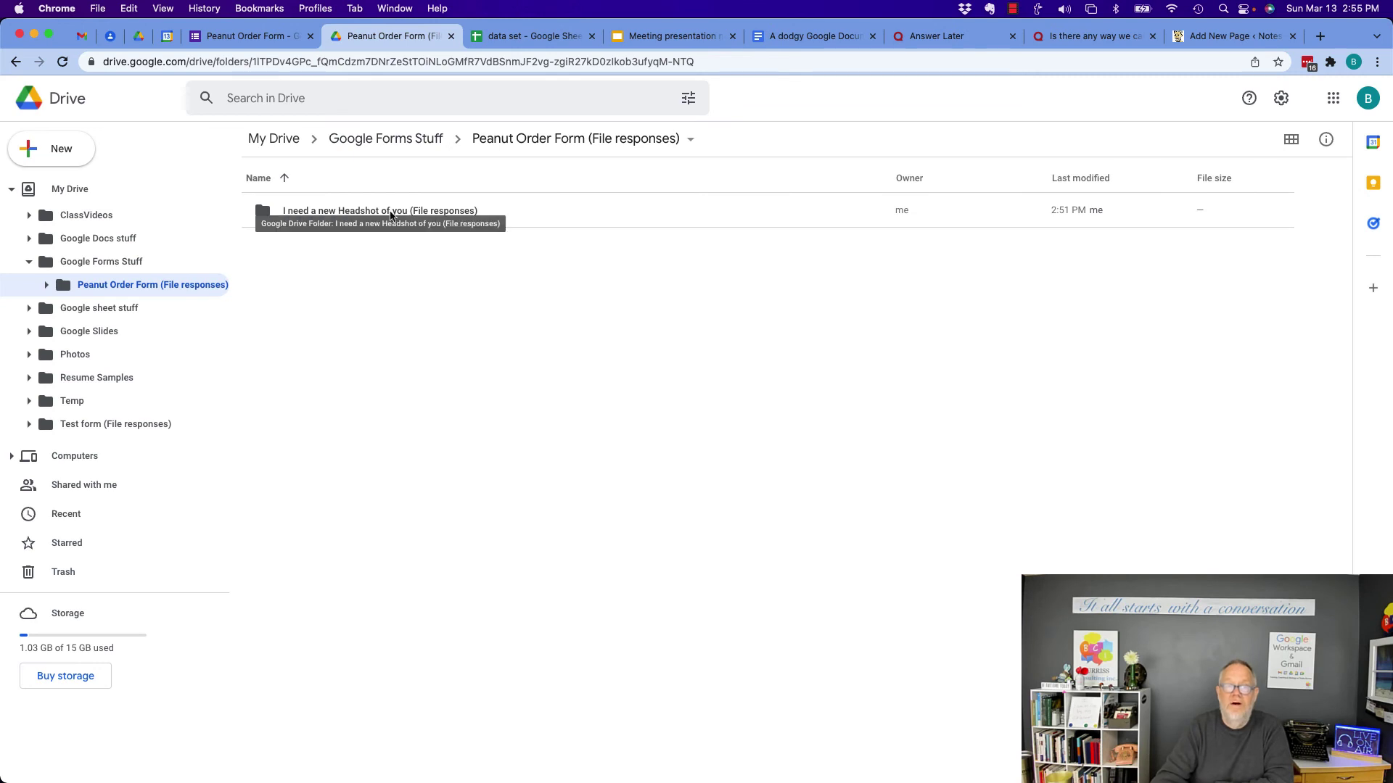
double_click(320, 218)
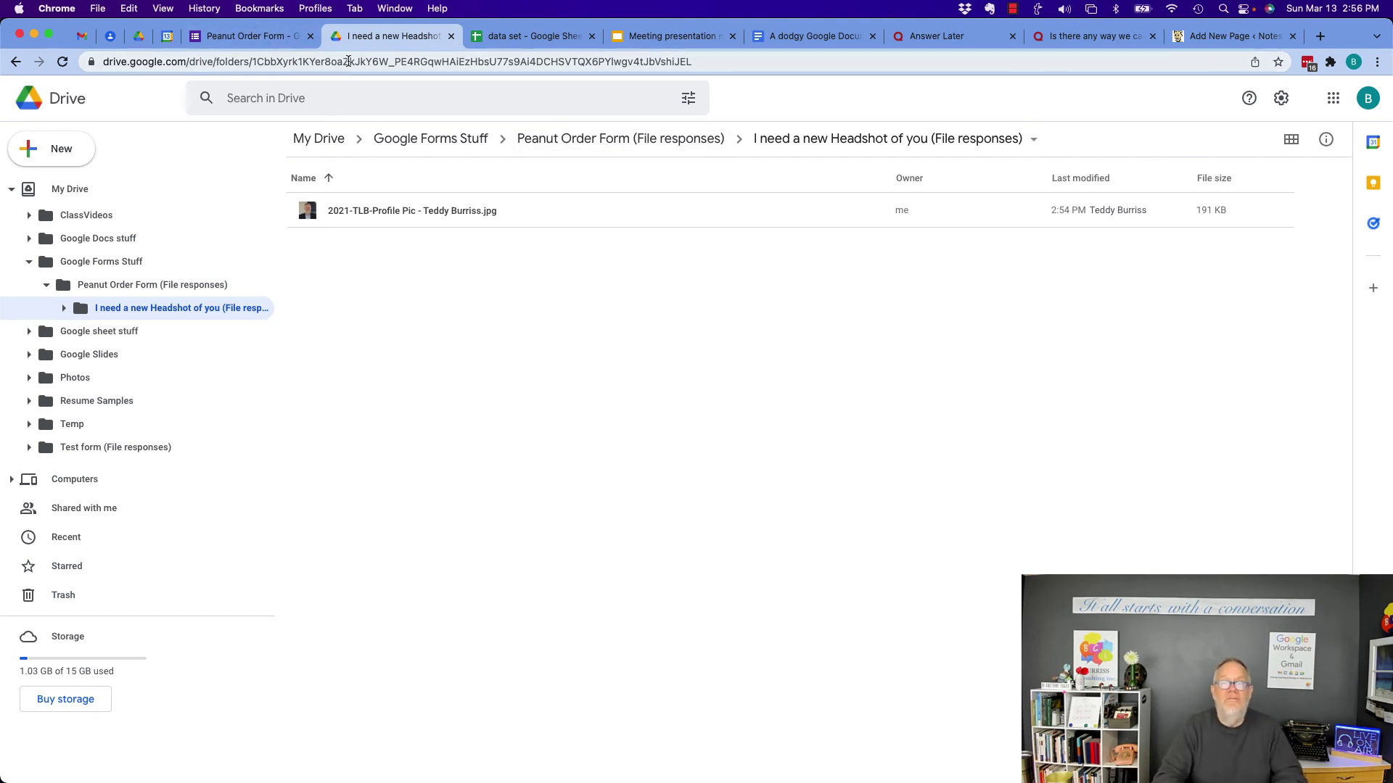
left_click(452, 36)
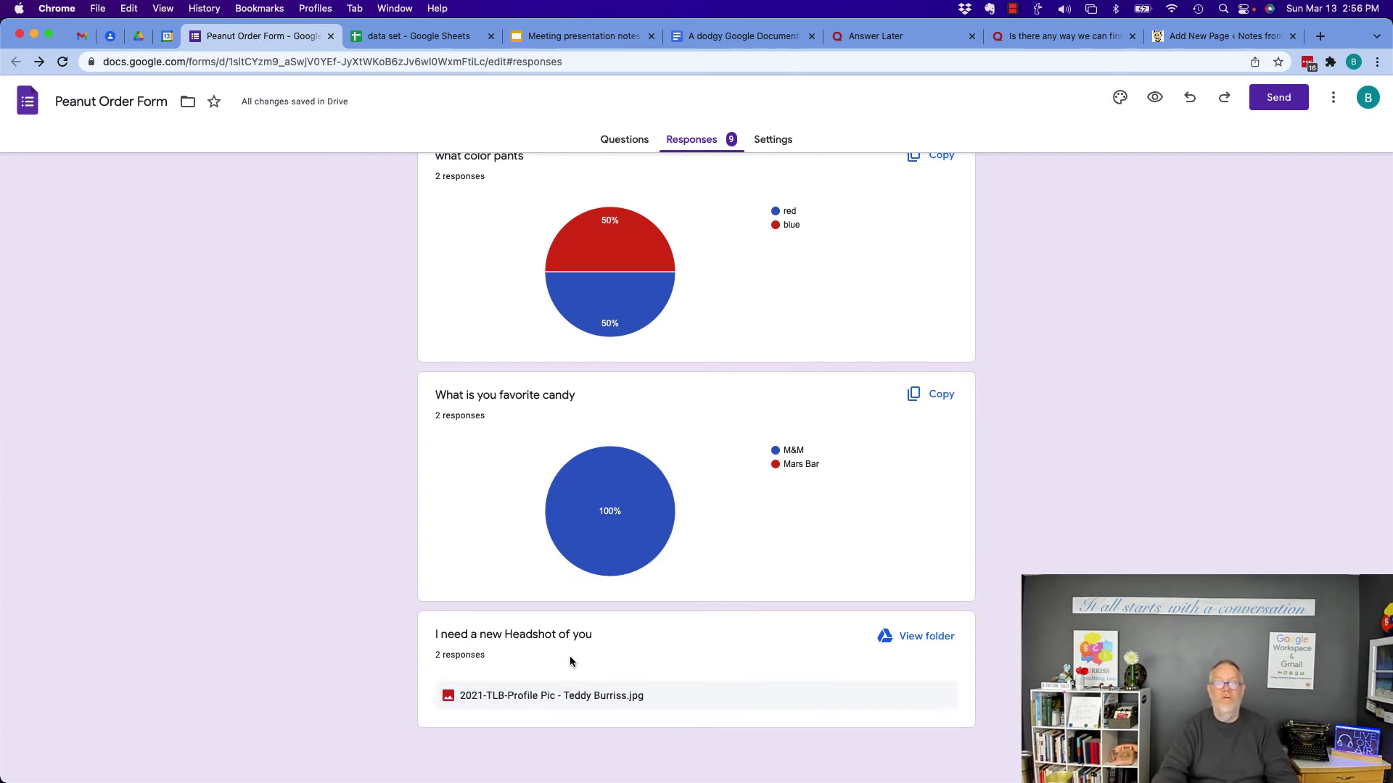
Step: Open the headshot question's Drive upload folder via View folder
left_click(908, 638)
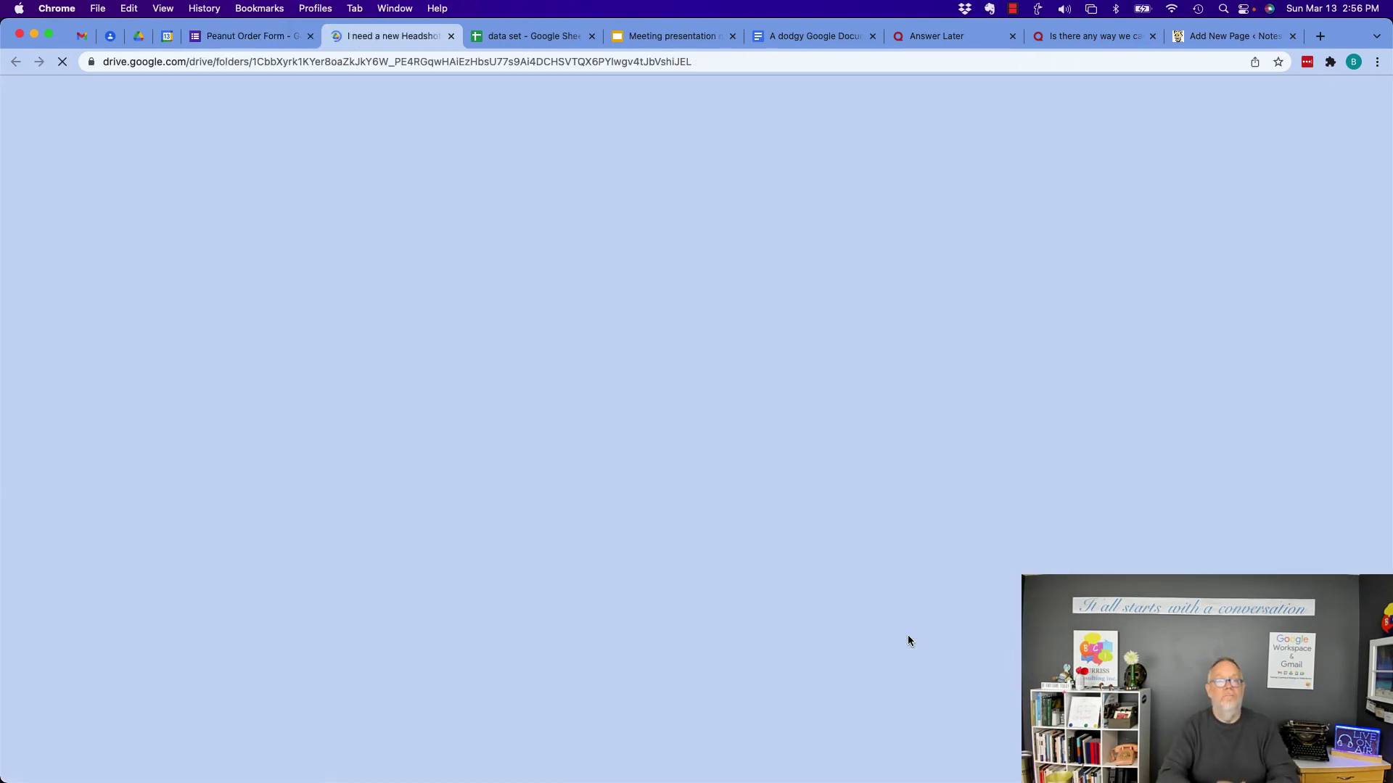